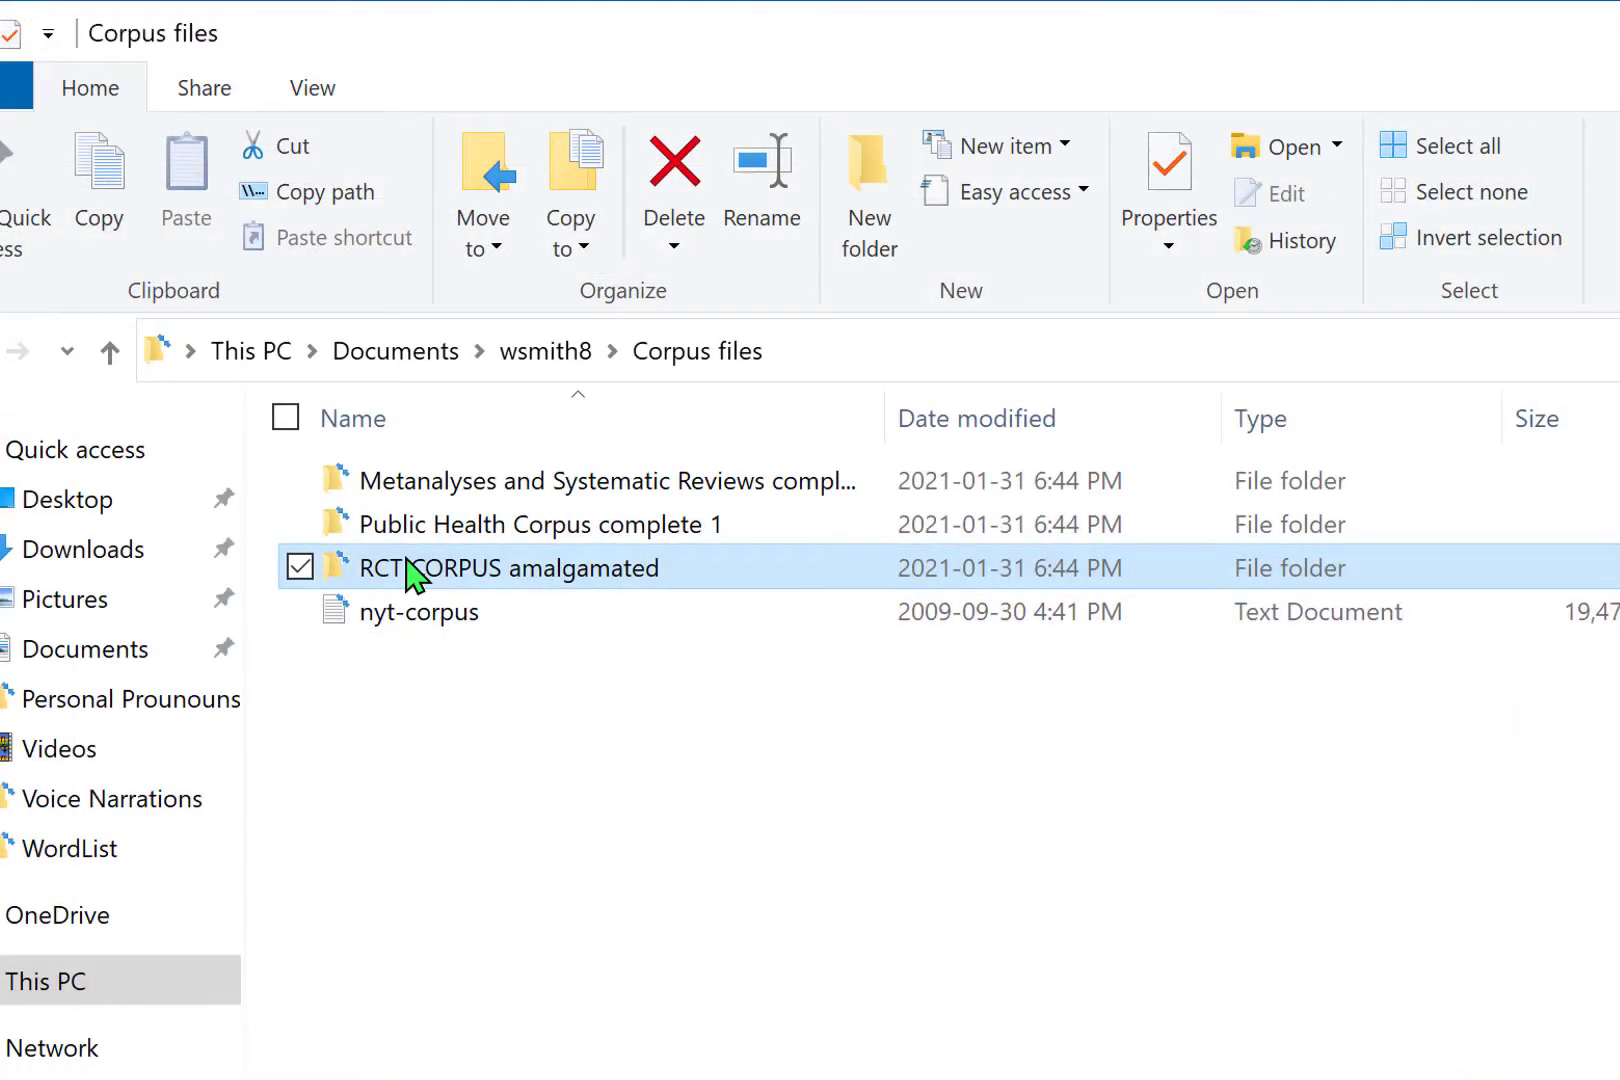
- Open the RCT CORPUS amalgamated folder and scroll through its 2005 journal article text files
double_click(412, 572)
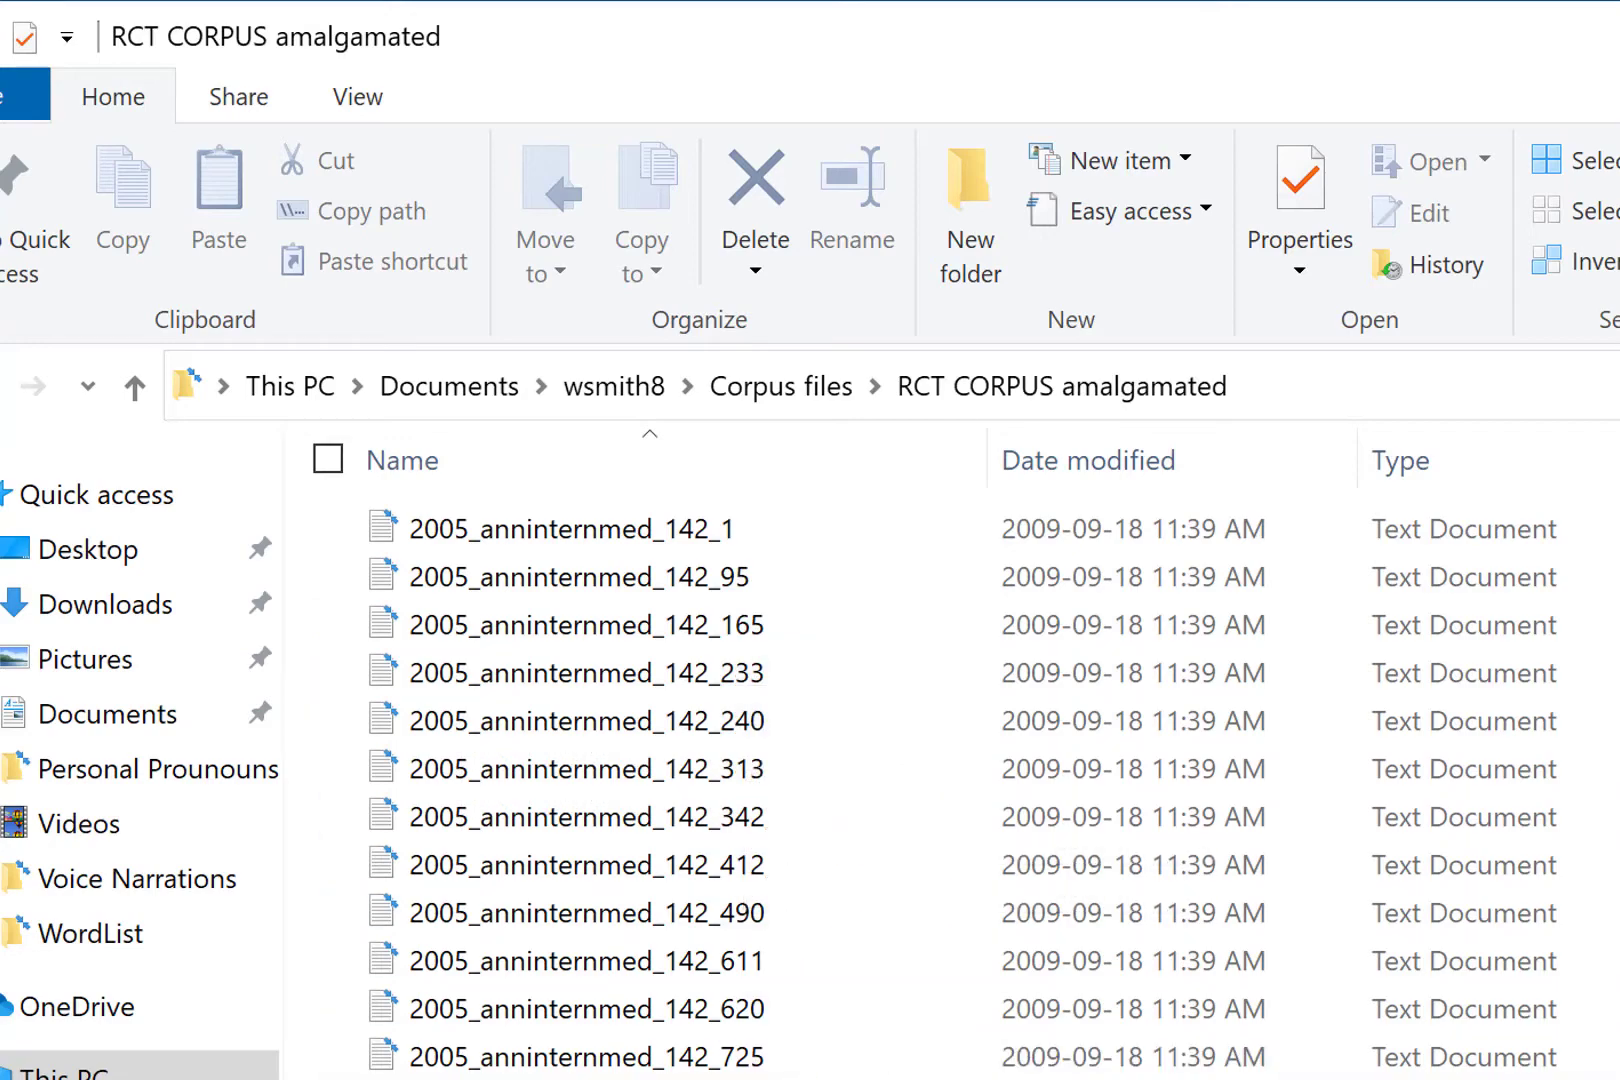
scroll(960, 790, down, 10)
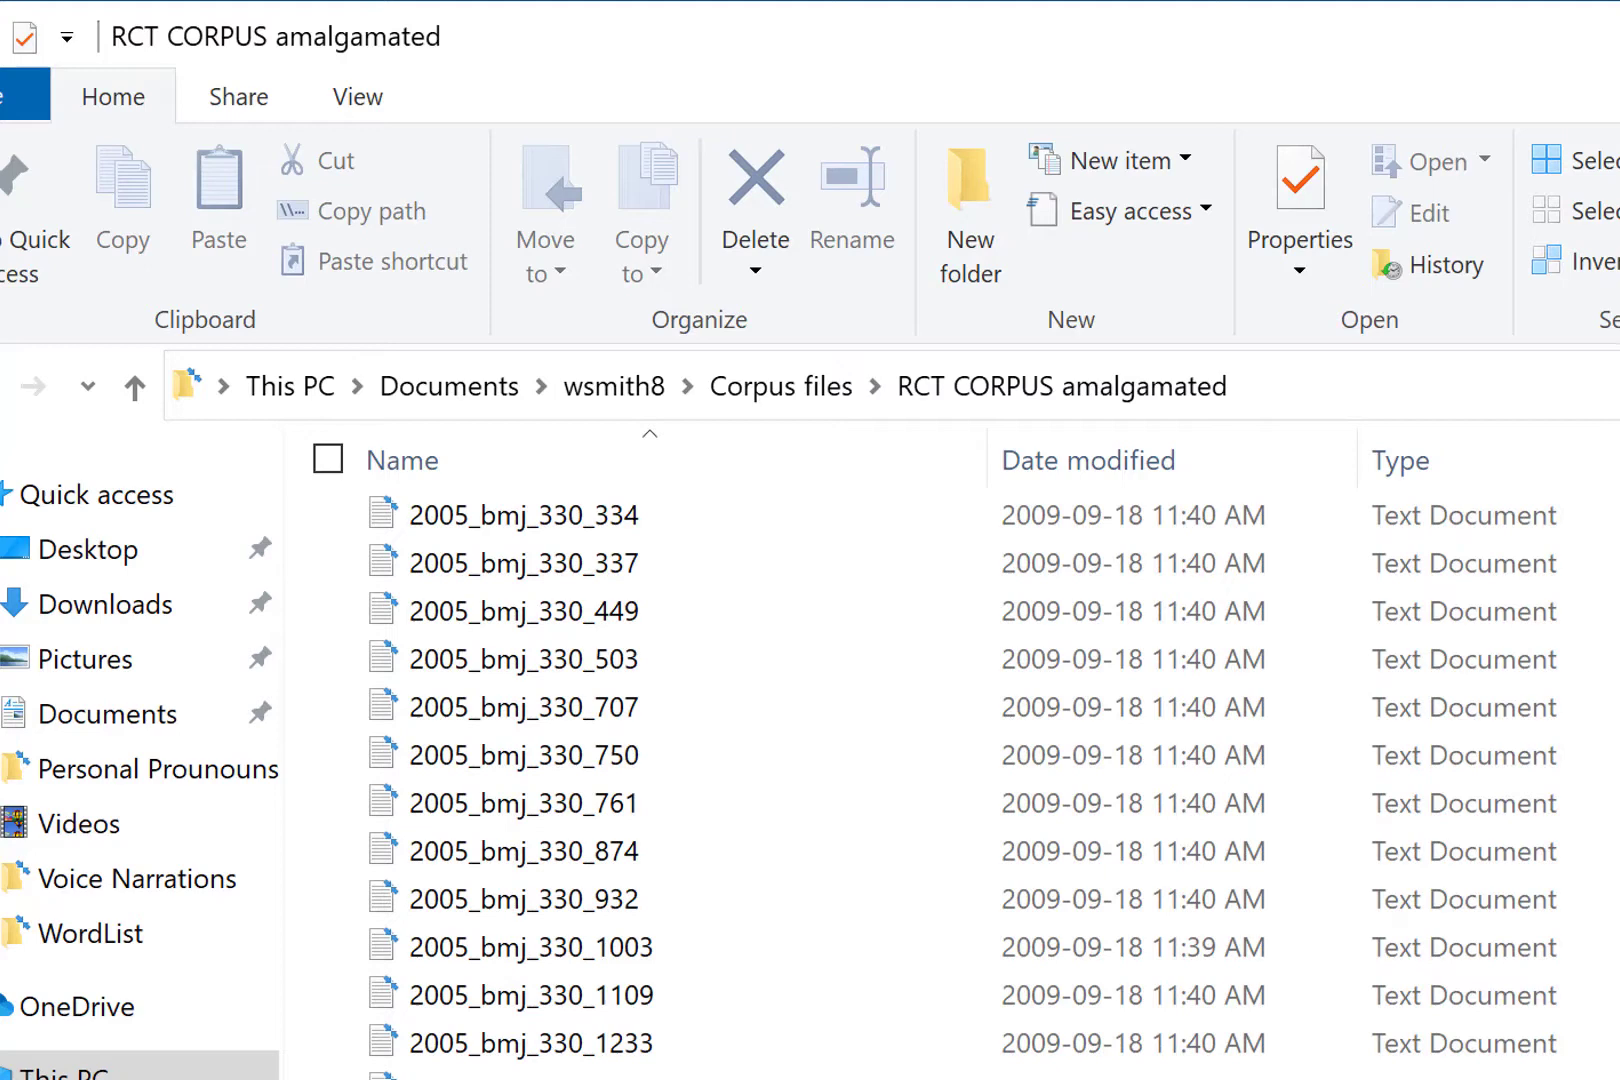
scroll(960, 780, down, 10)
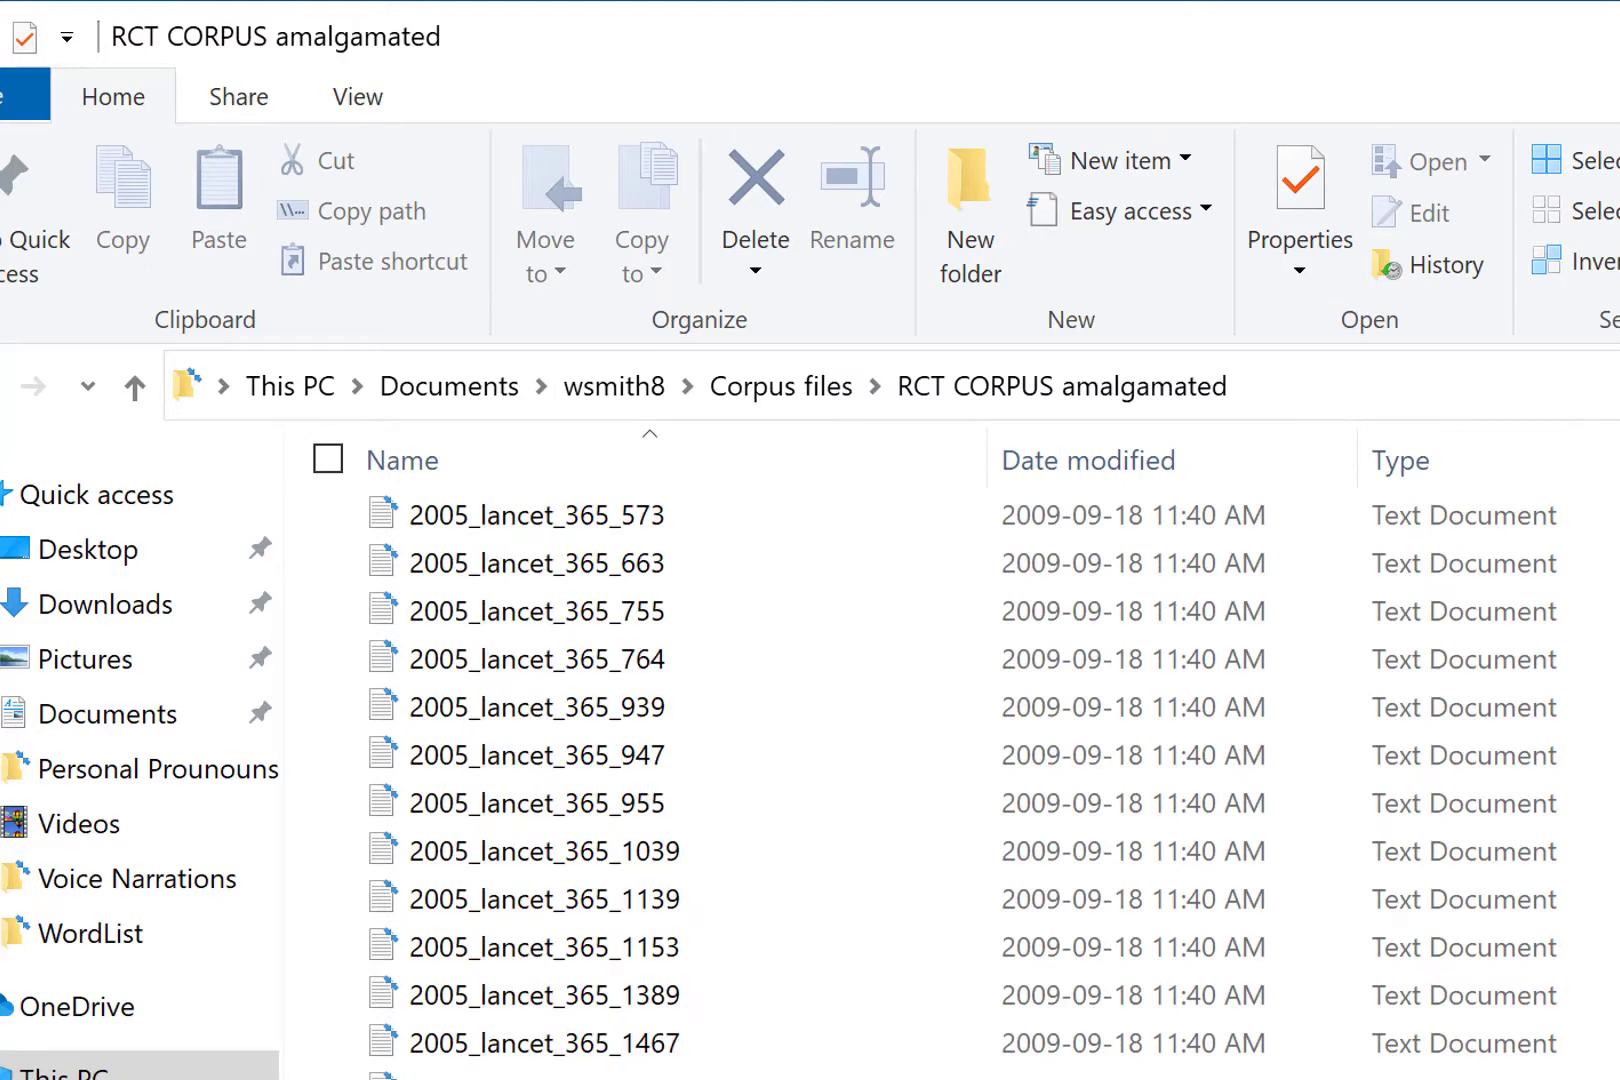
scroll(960, 780, down, 5)
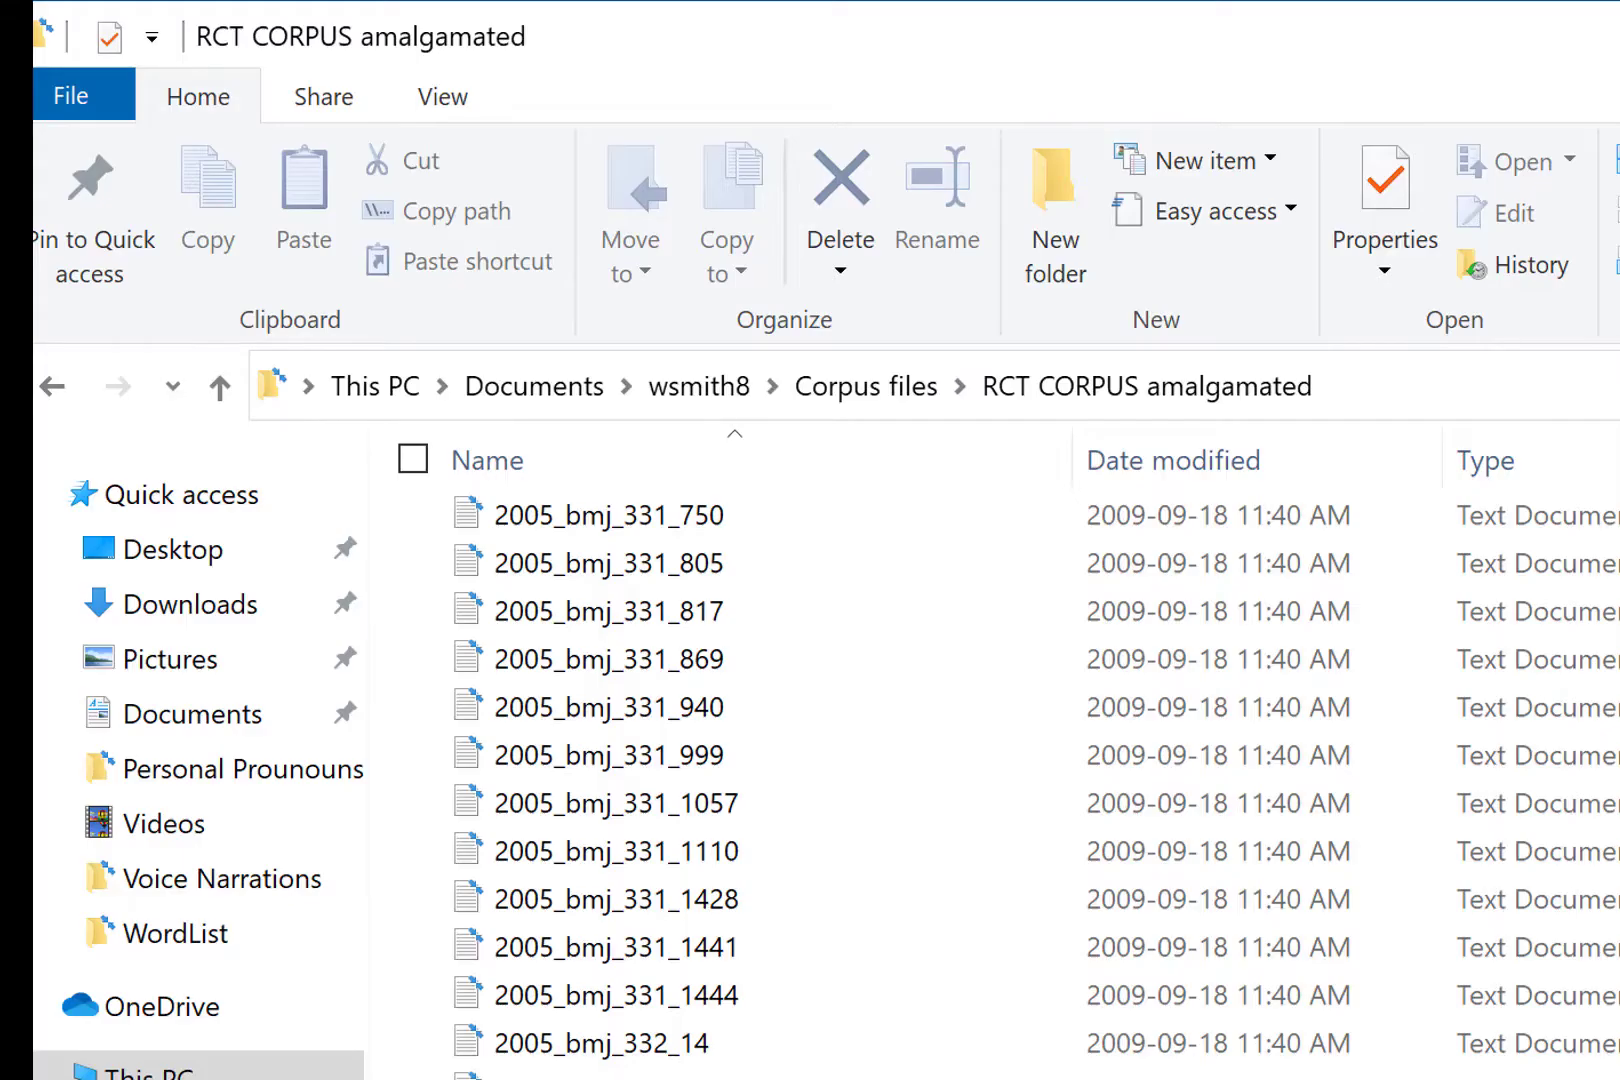
scroll(960, 780, down, 5)
scroll(960, 780, down, 5)
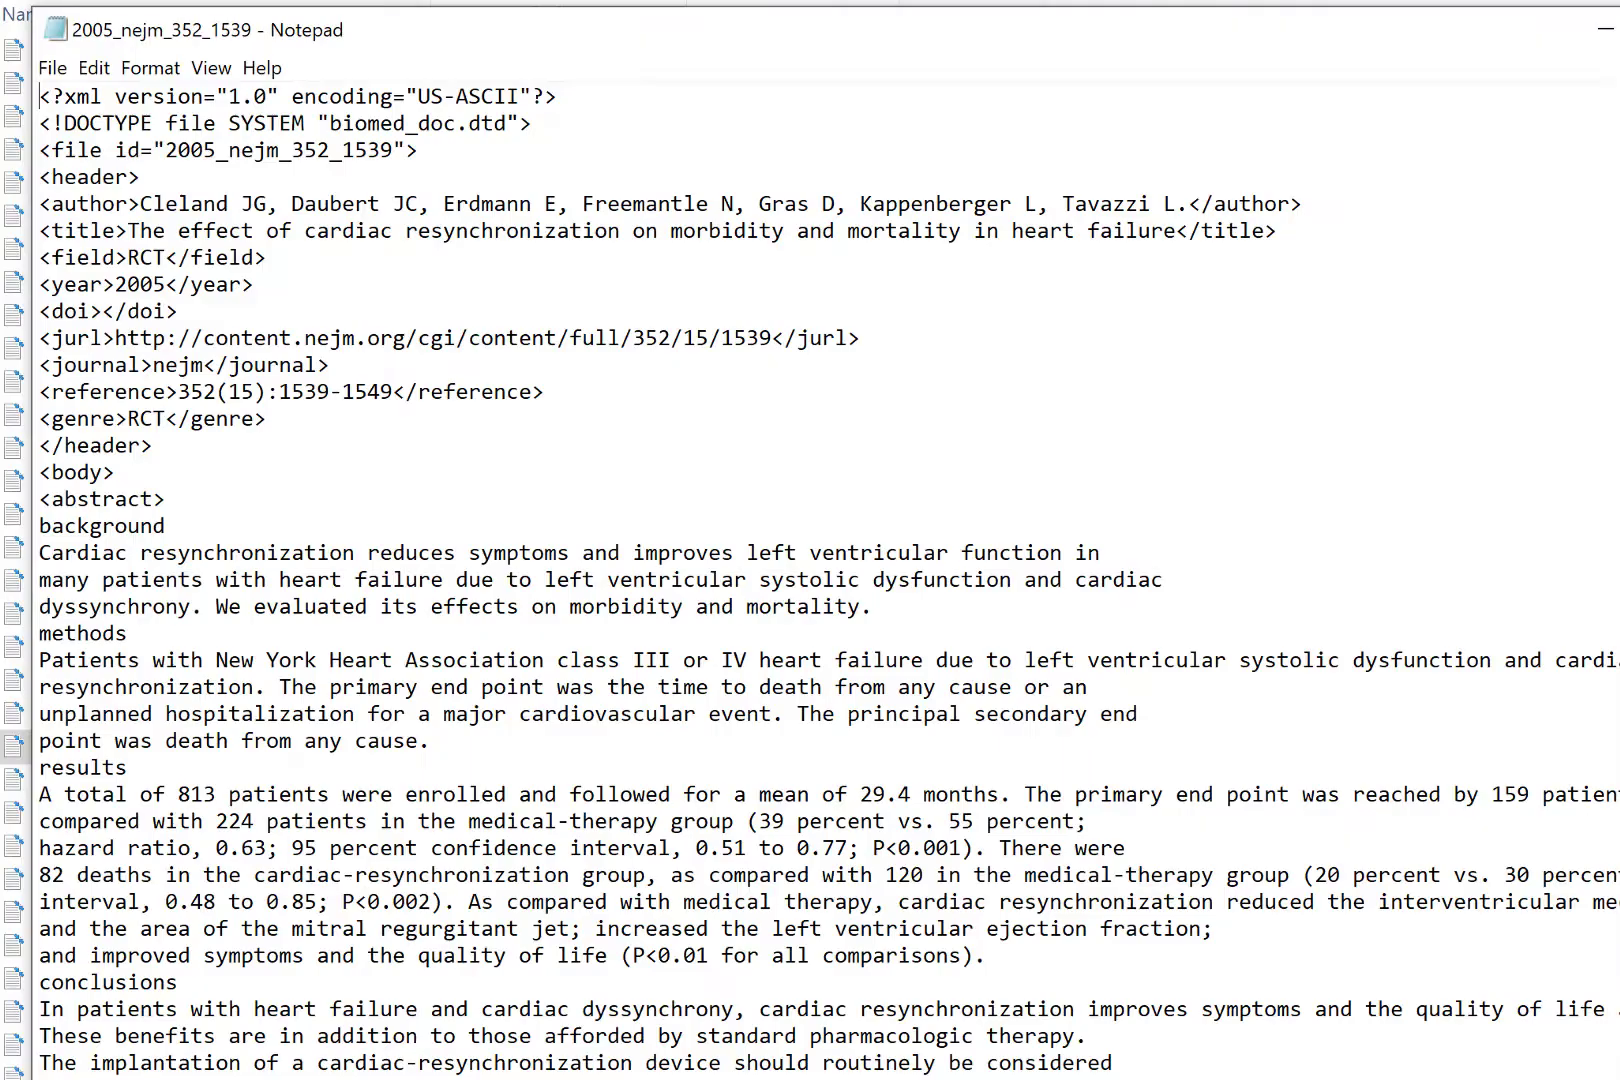
- Read 2005_nejm_352_1539 down to its <discussion> tag, then close Notepad
scroll(829, 581, down, 11)
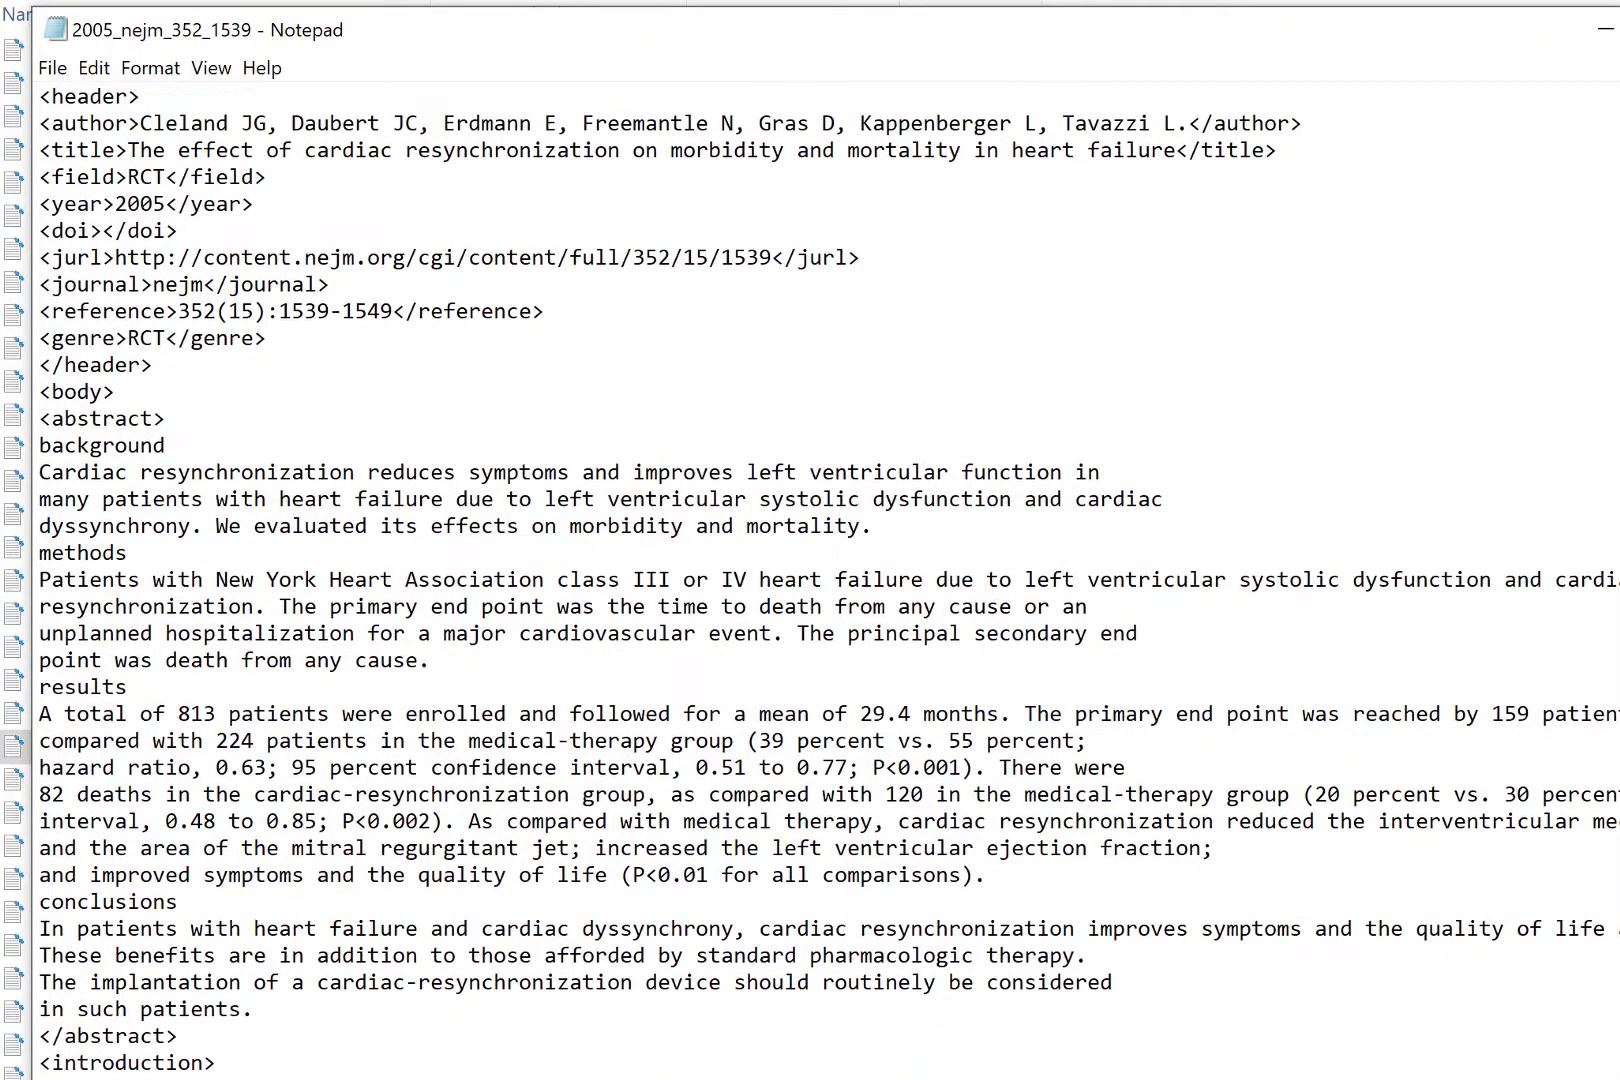
scroll(829, 581, down, 9)
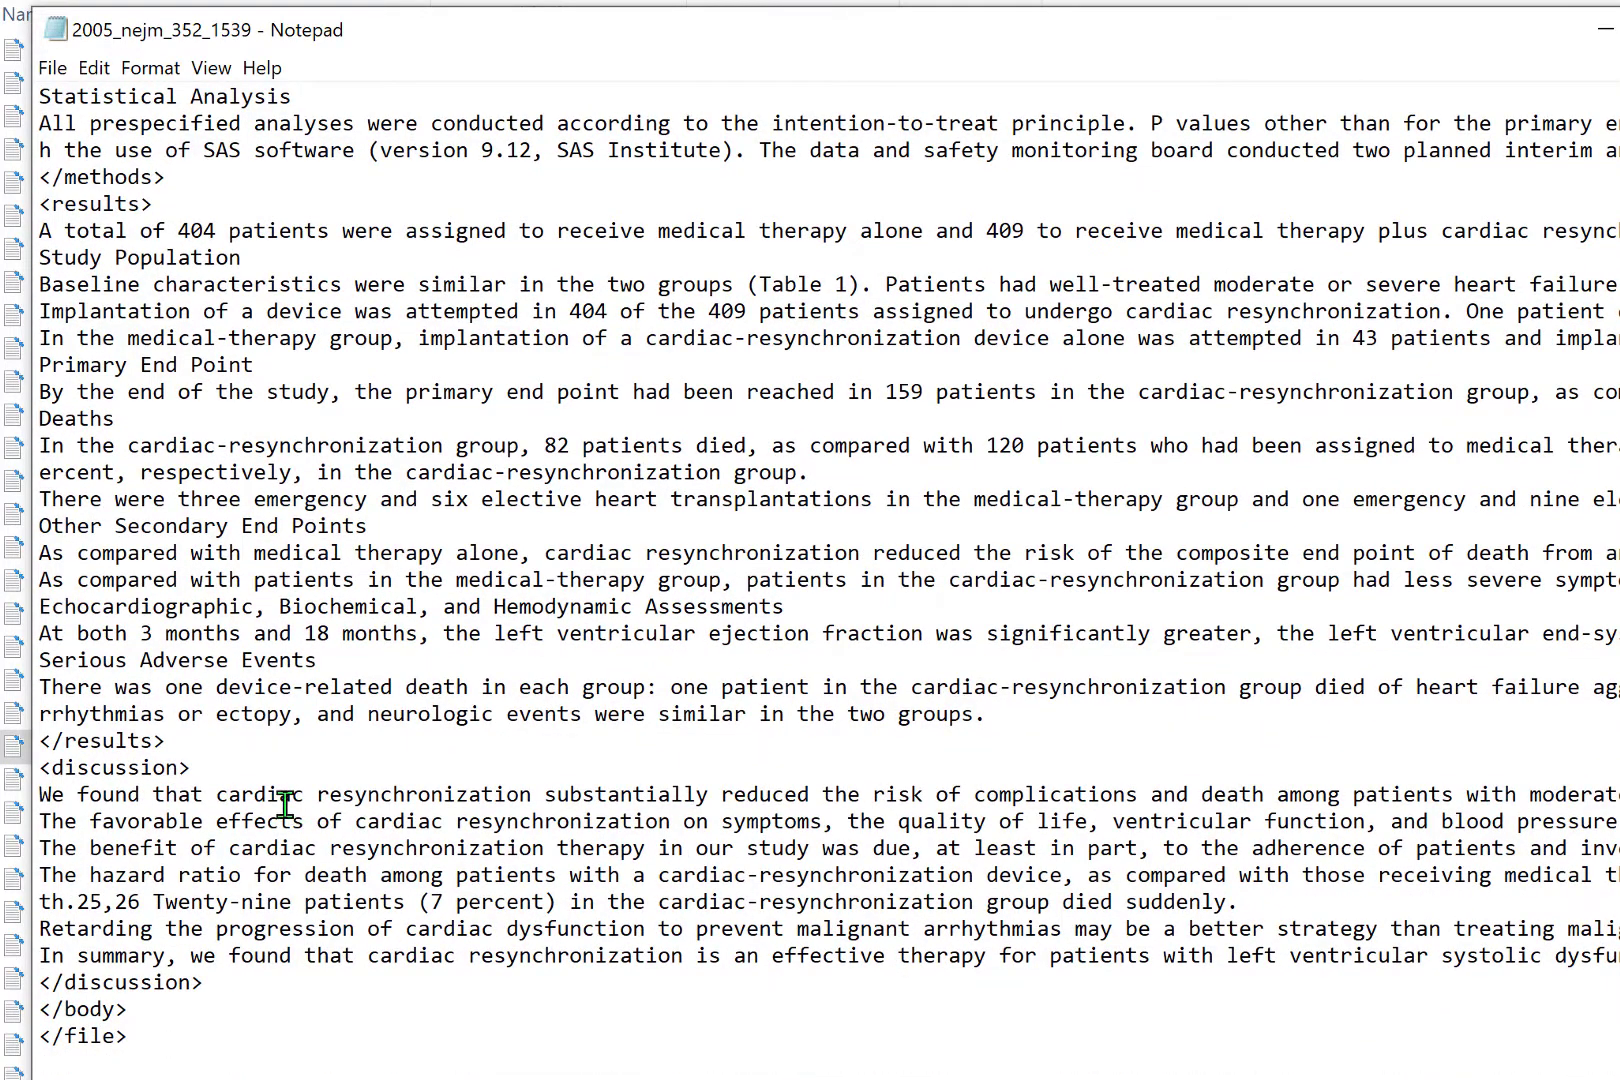
drag(200, 773, 36, 775)
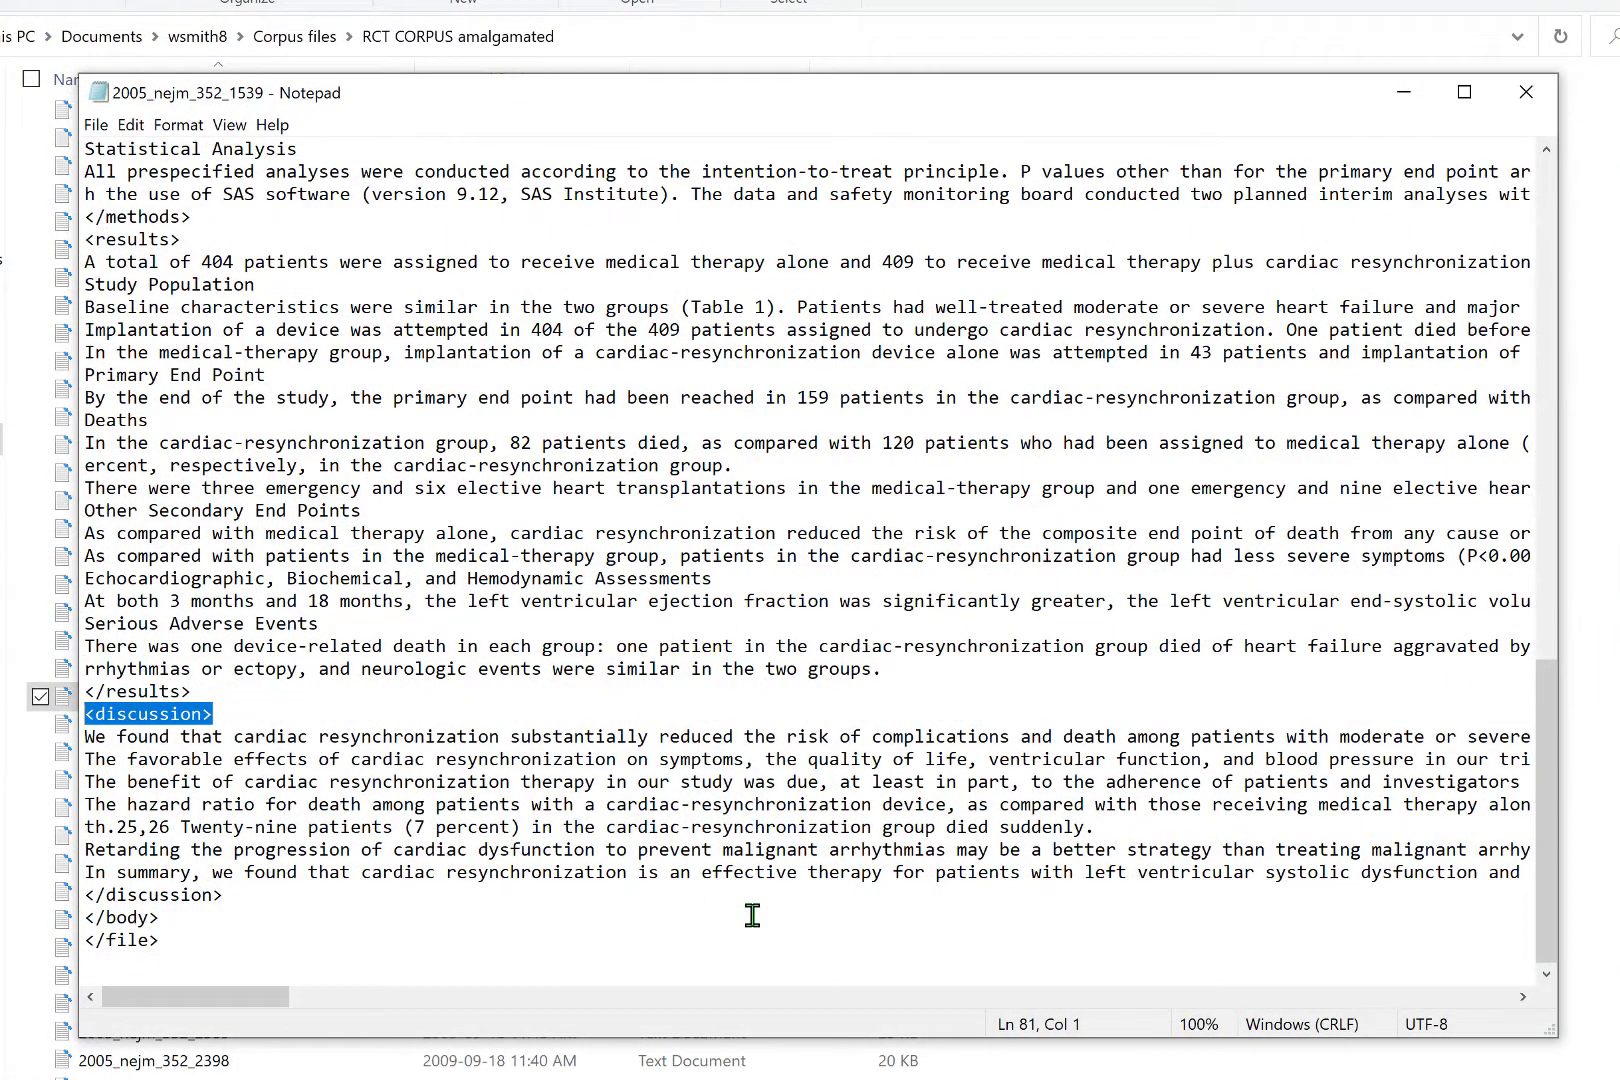
click(1520, 90)
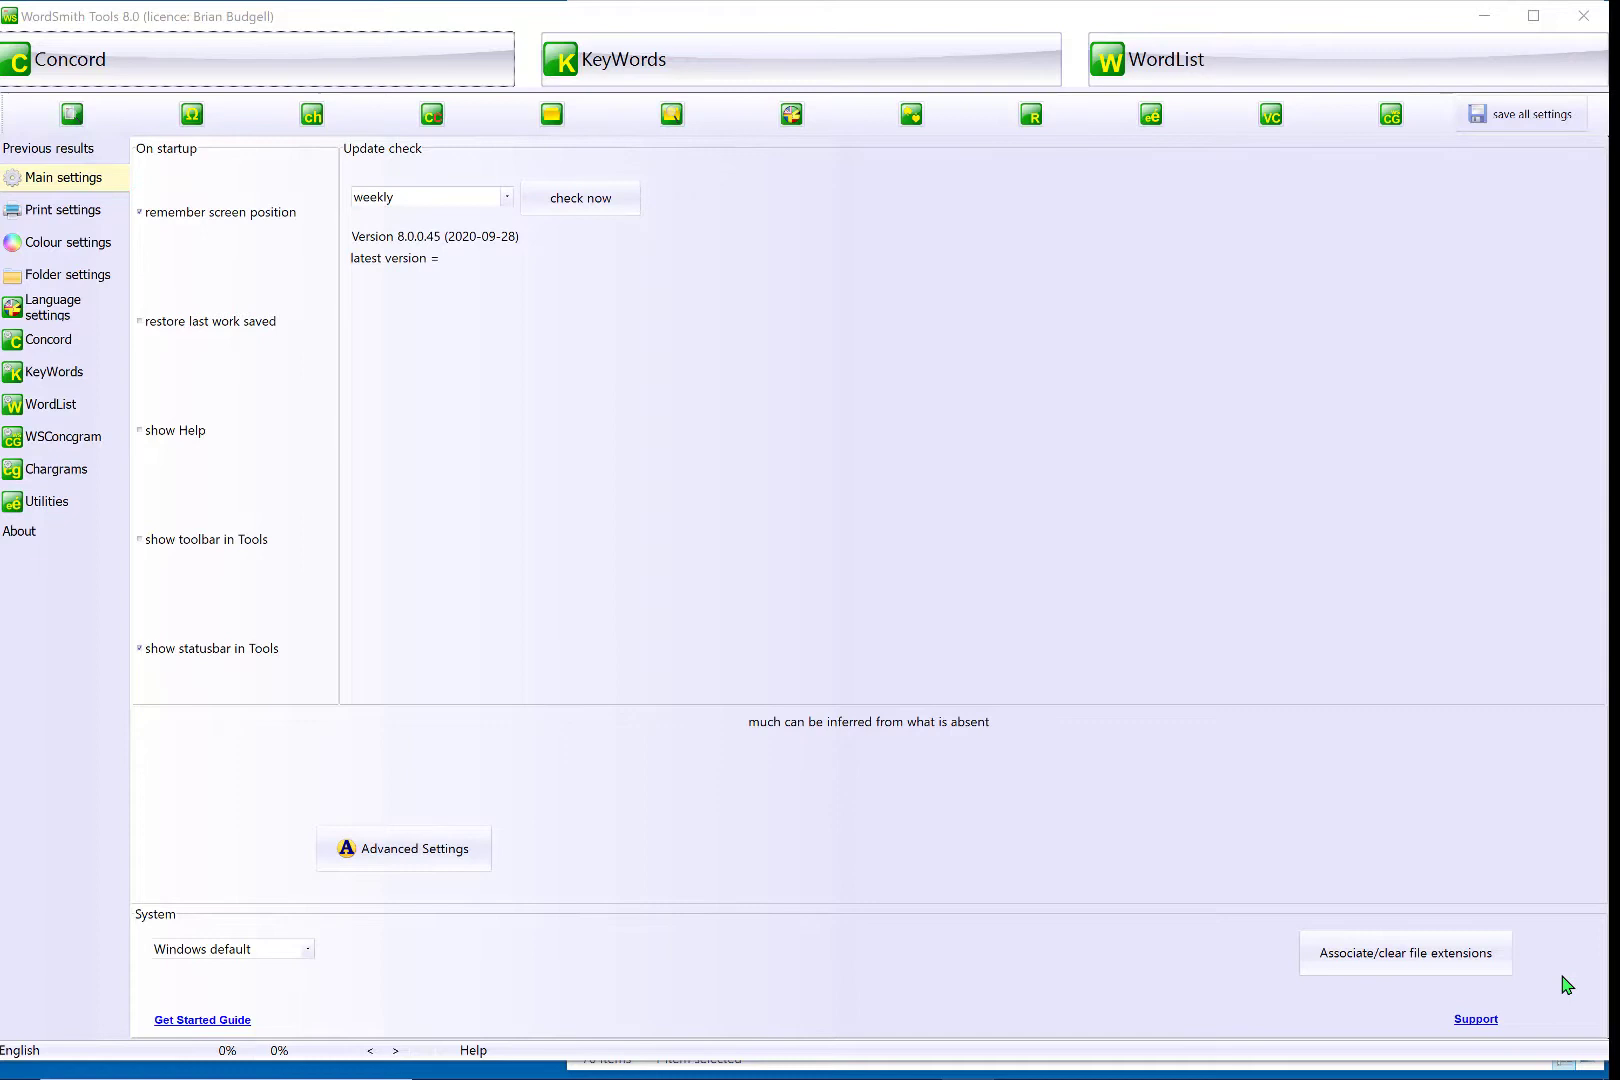
- Start a new WordList using the 606 RCT CORPUS amalgamated files as texts
click(1114, 66)
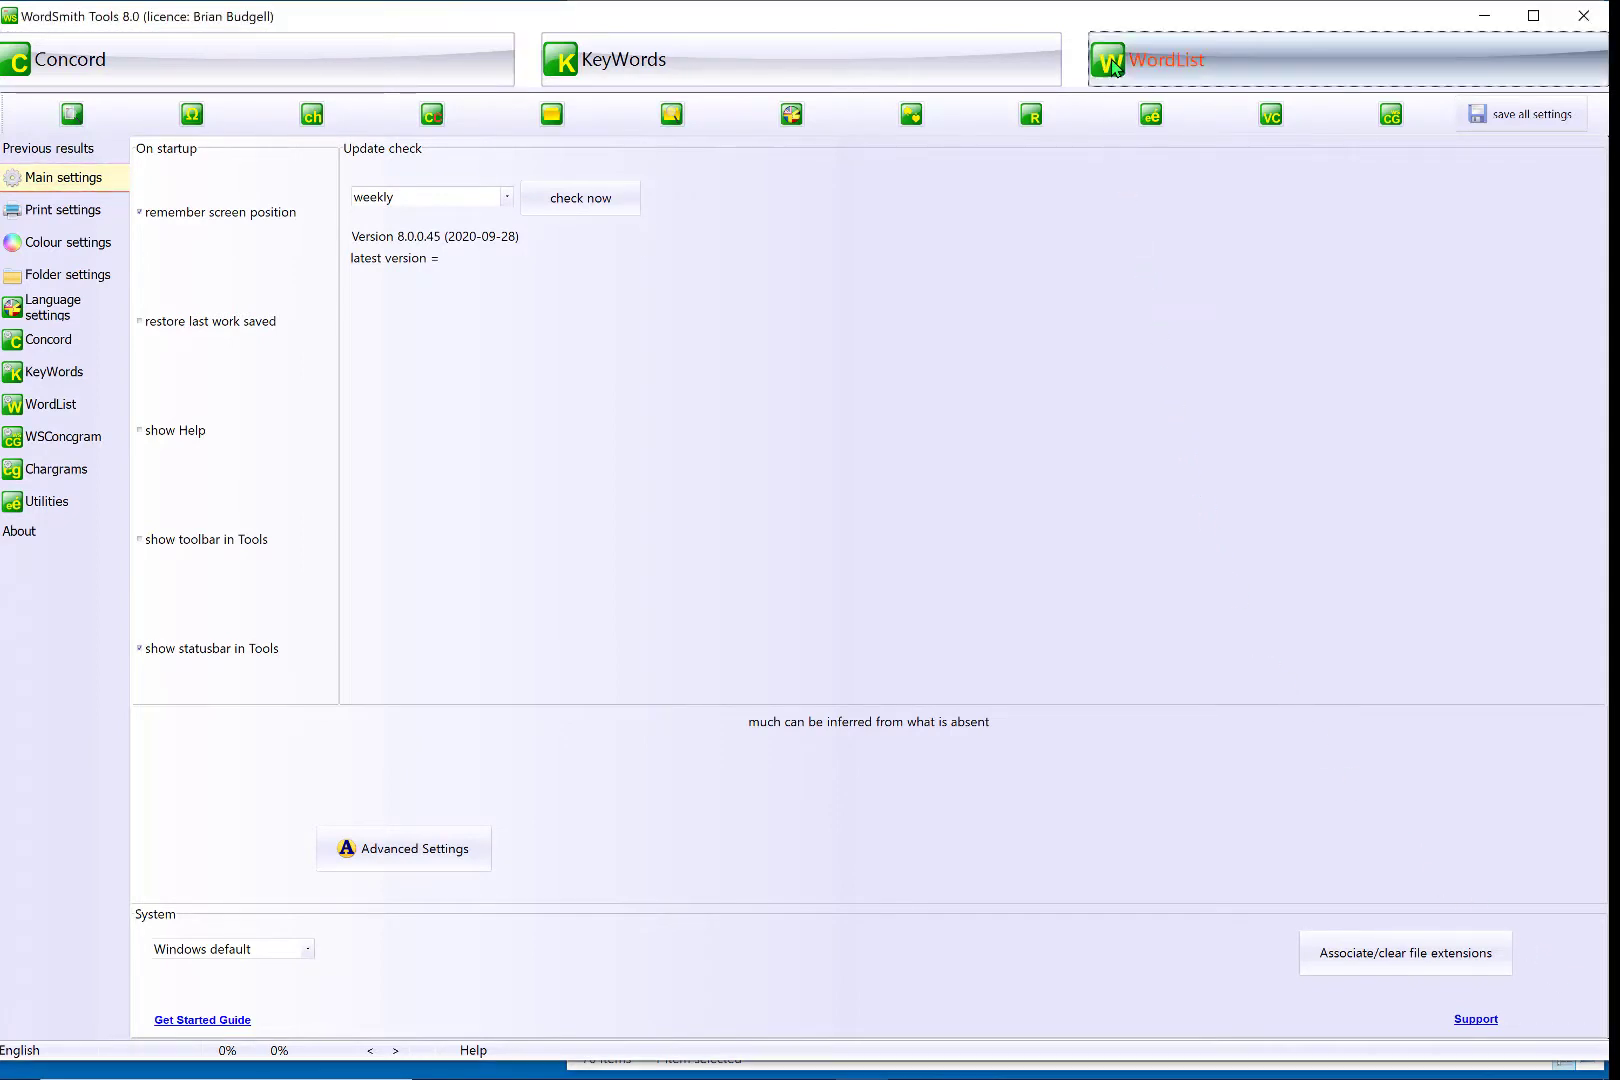
click(1114, 66)
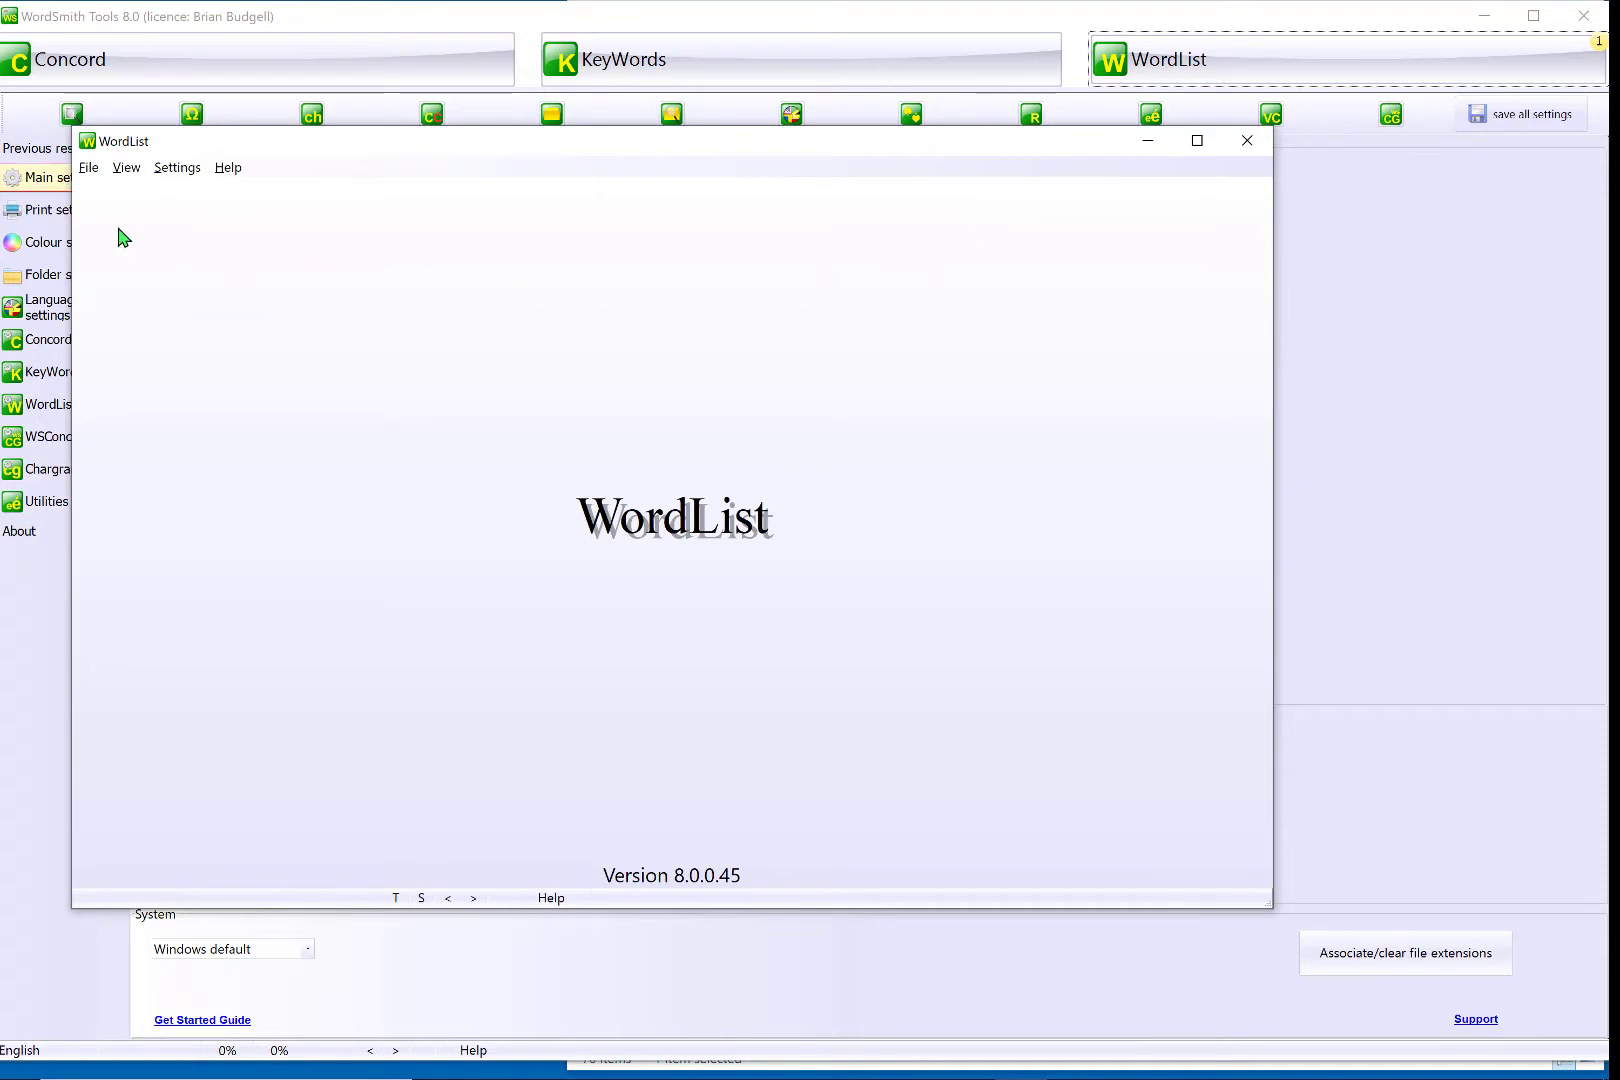
click(94, 174)
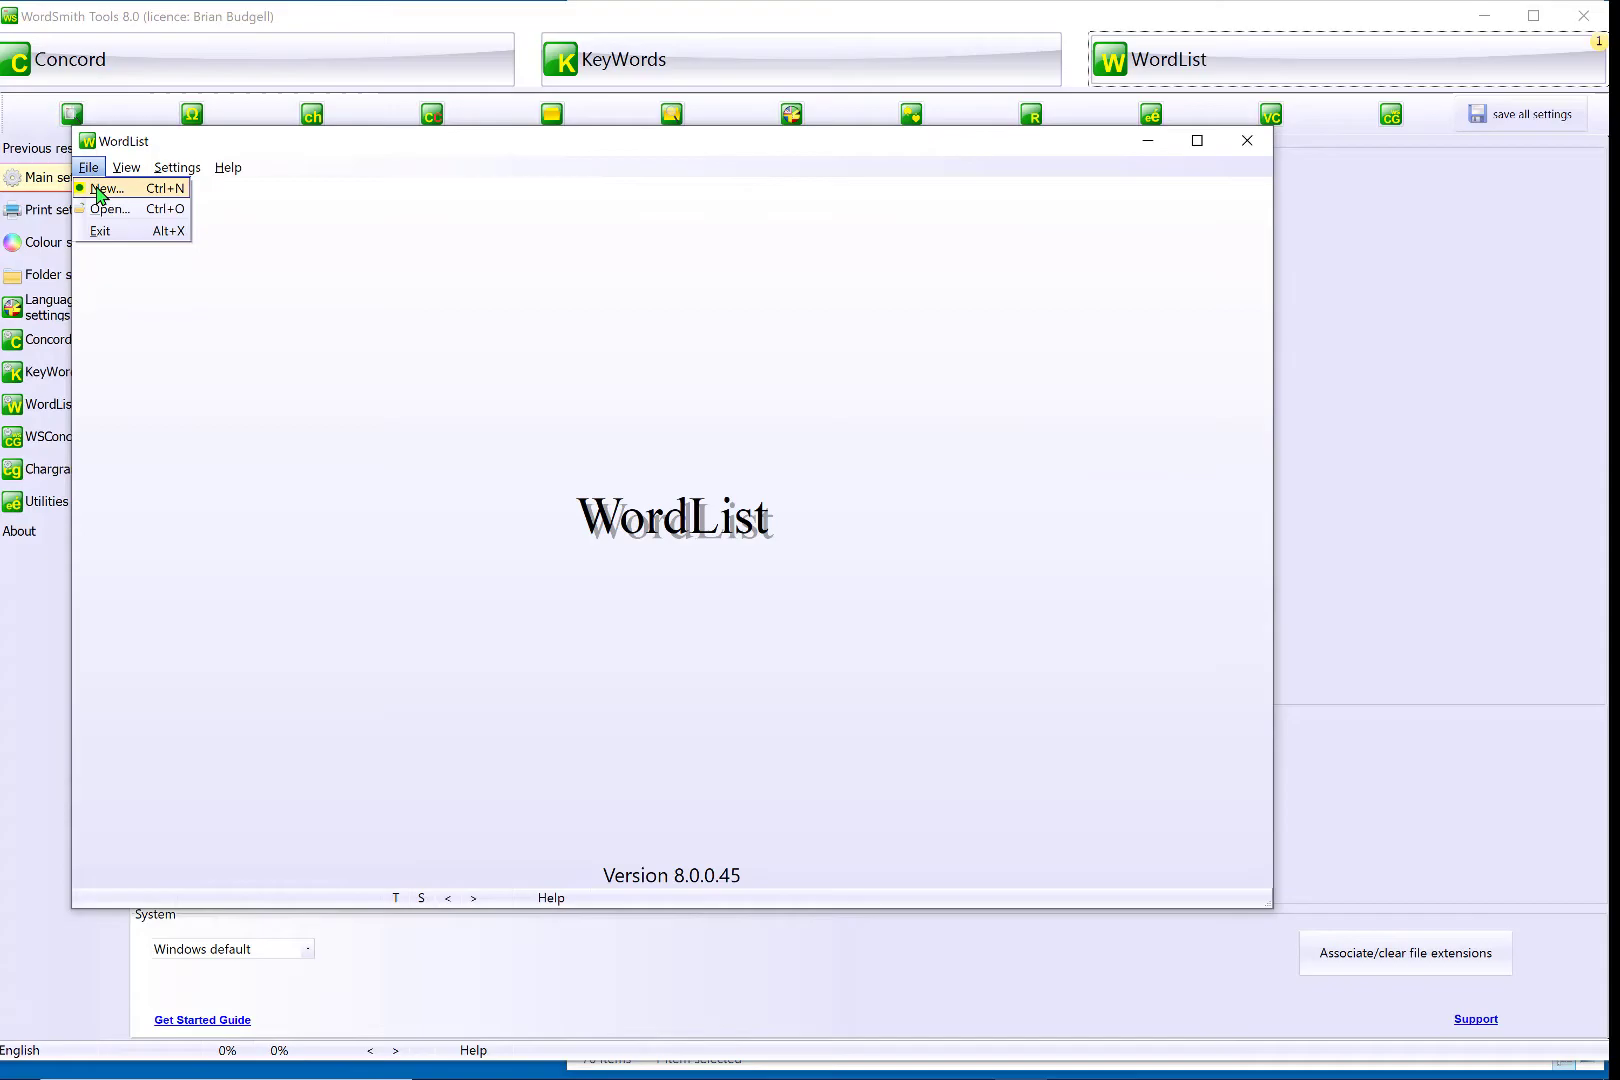
click(105, 188)
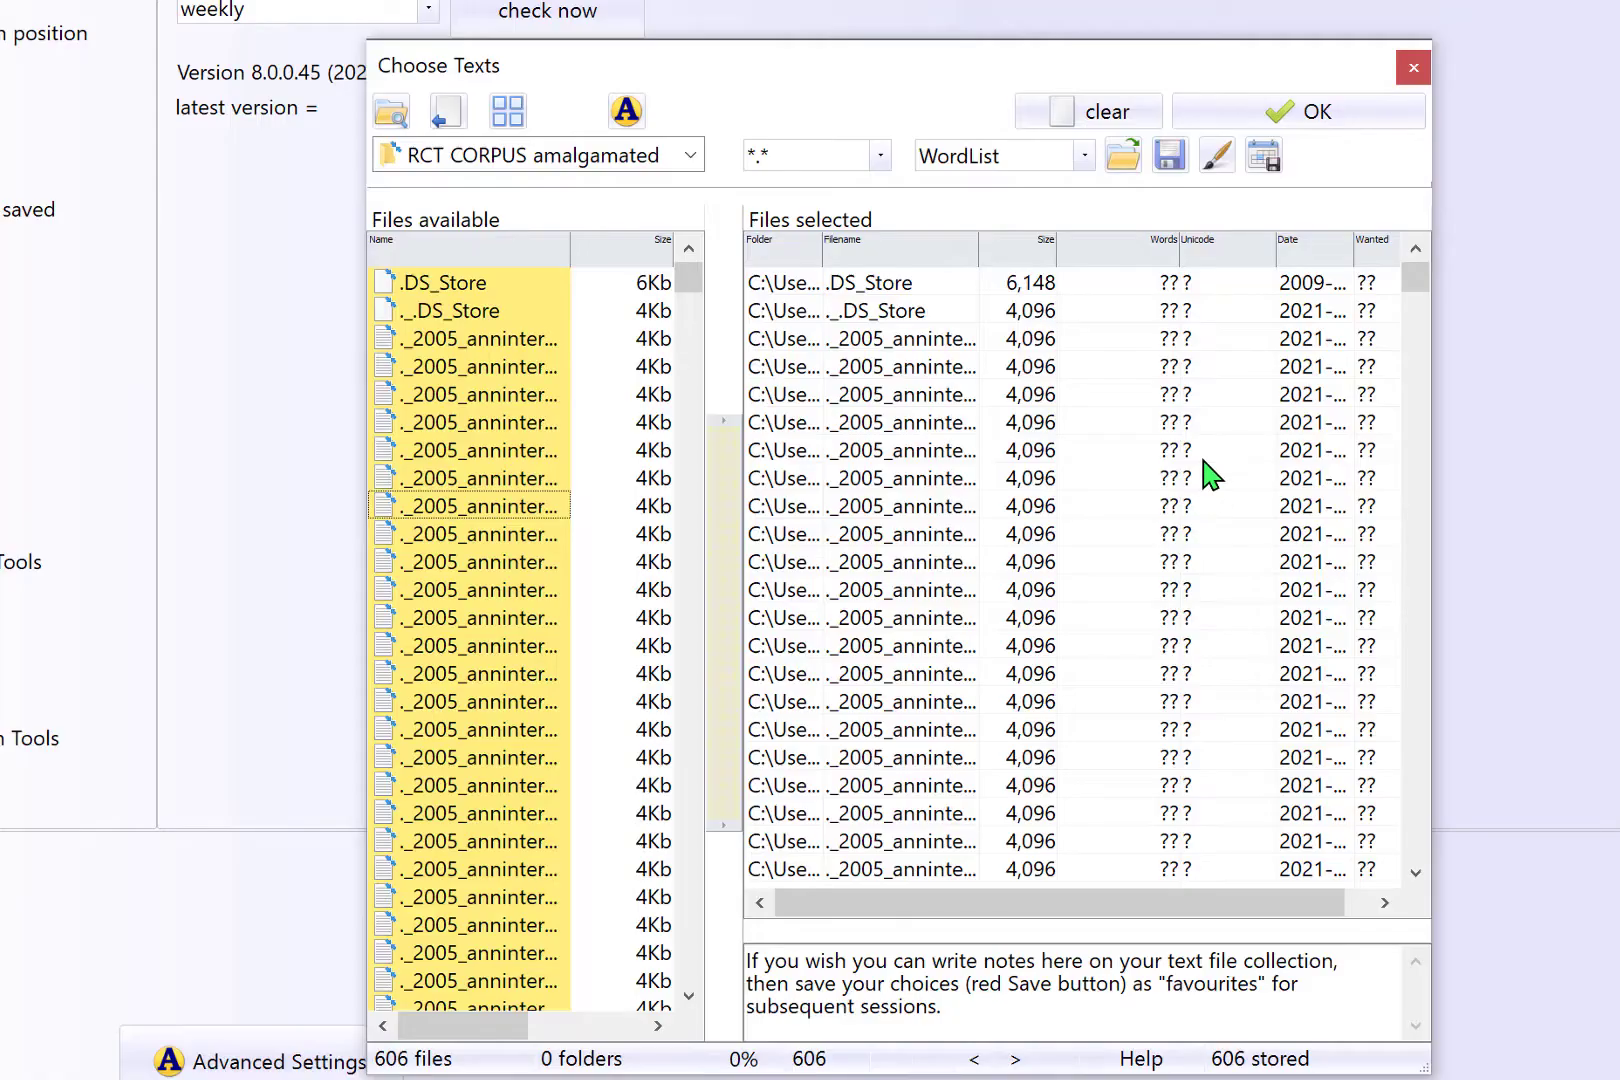
click(1278, 120)
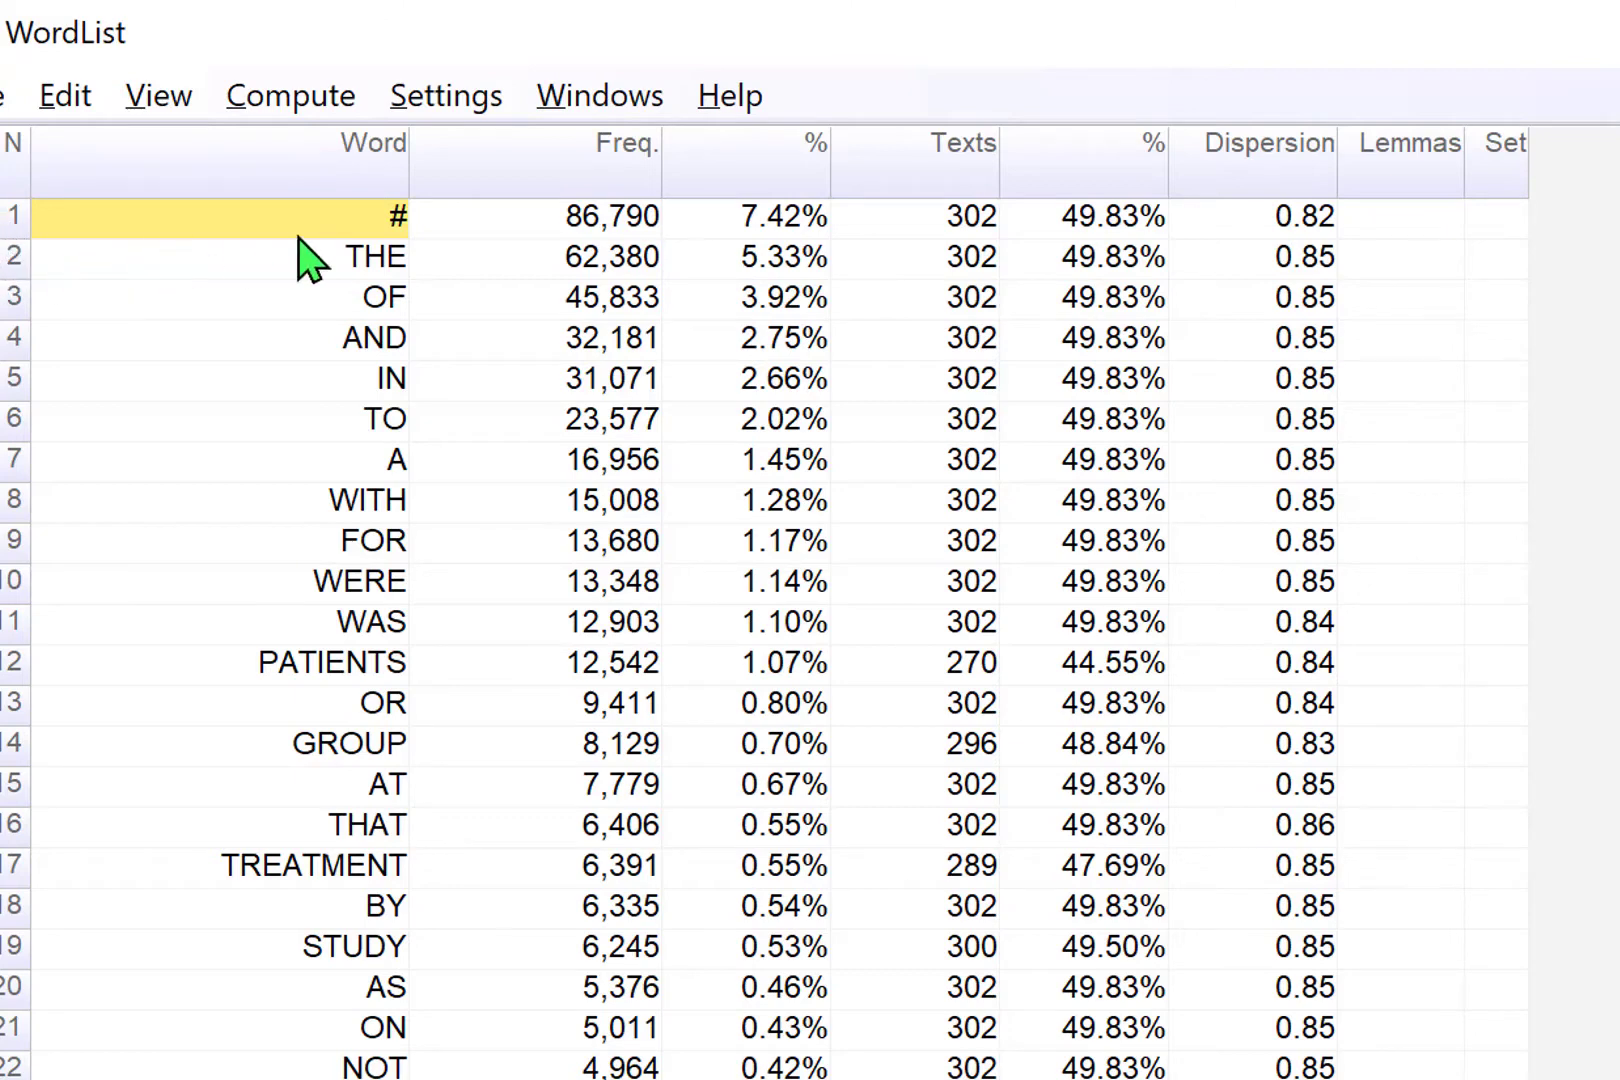
- Inspect the THE, OF and AND rows of the RCT word list, then close it
click(377, 255)
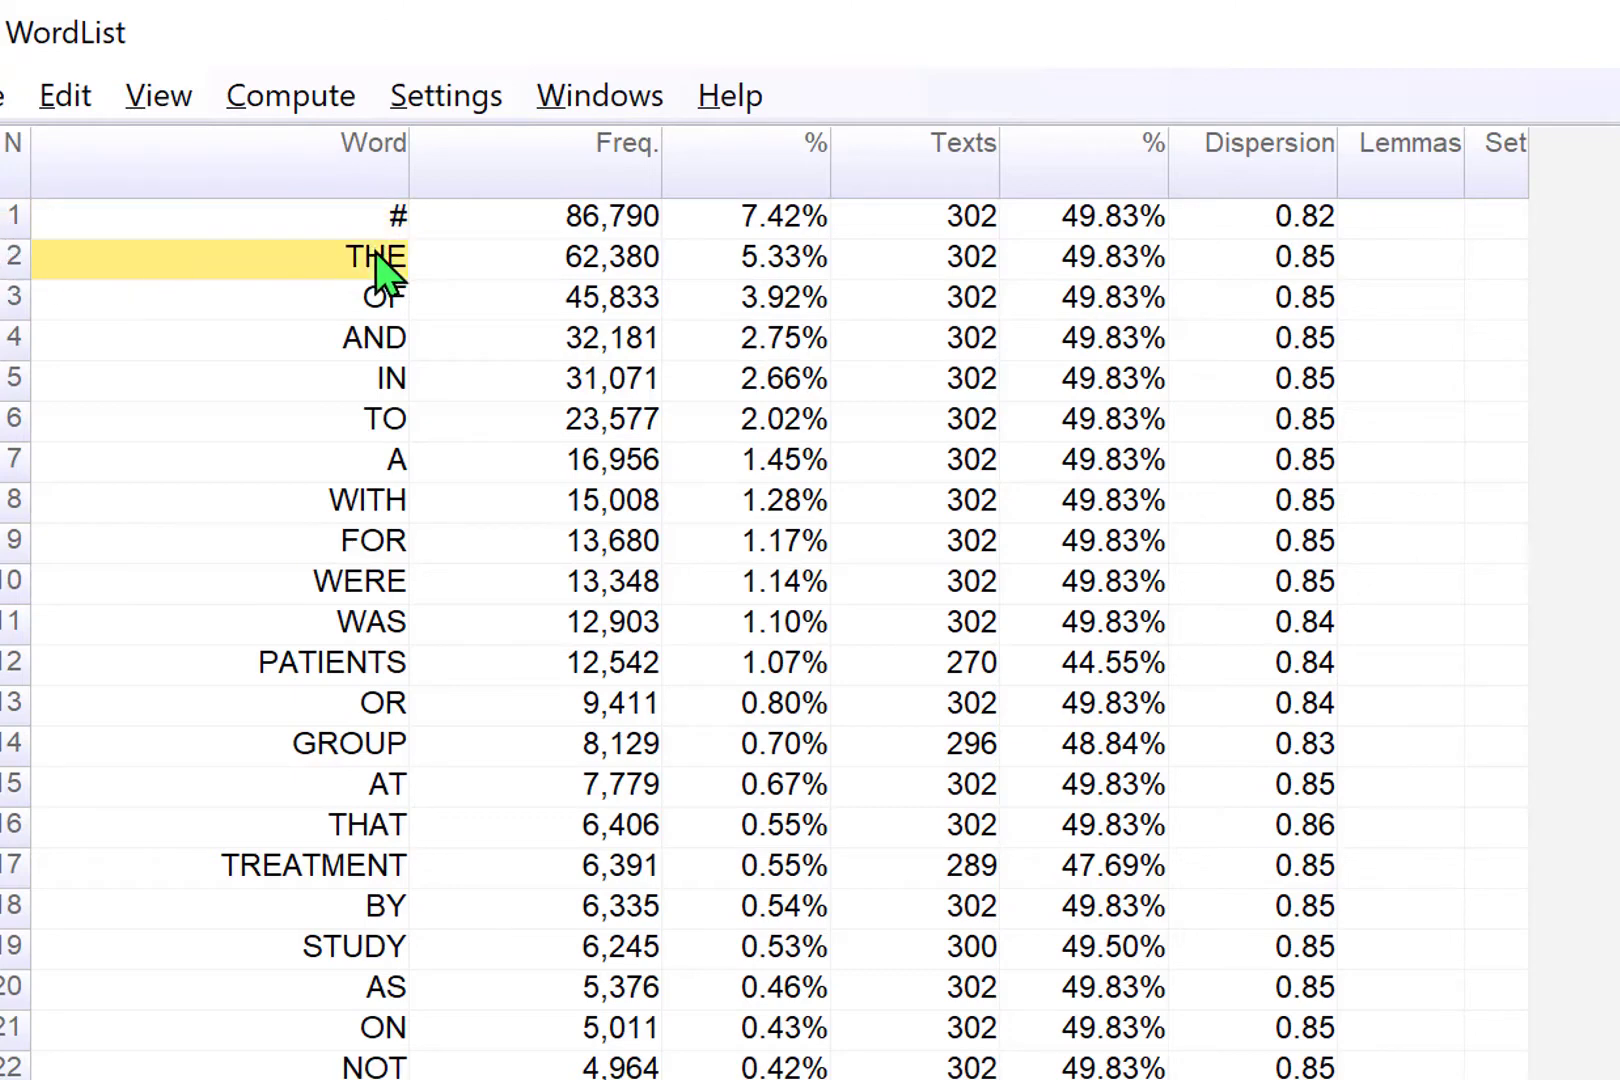
click(364, 310)
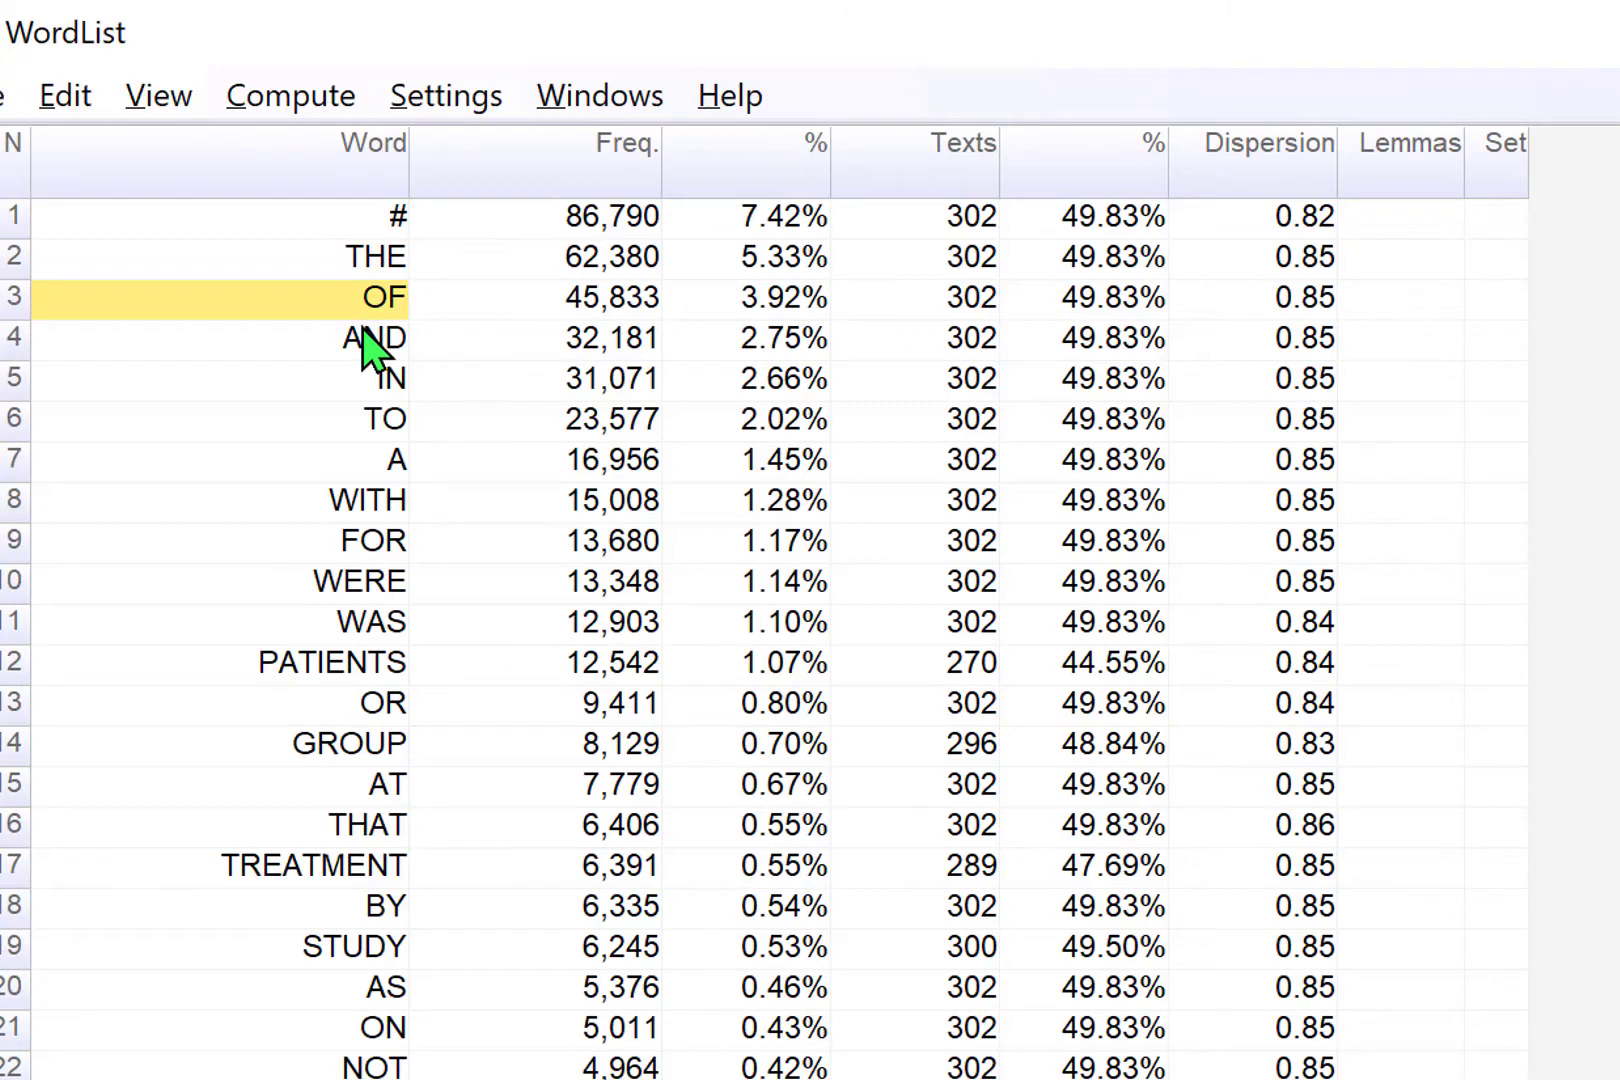
click(374, 346)
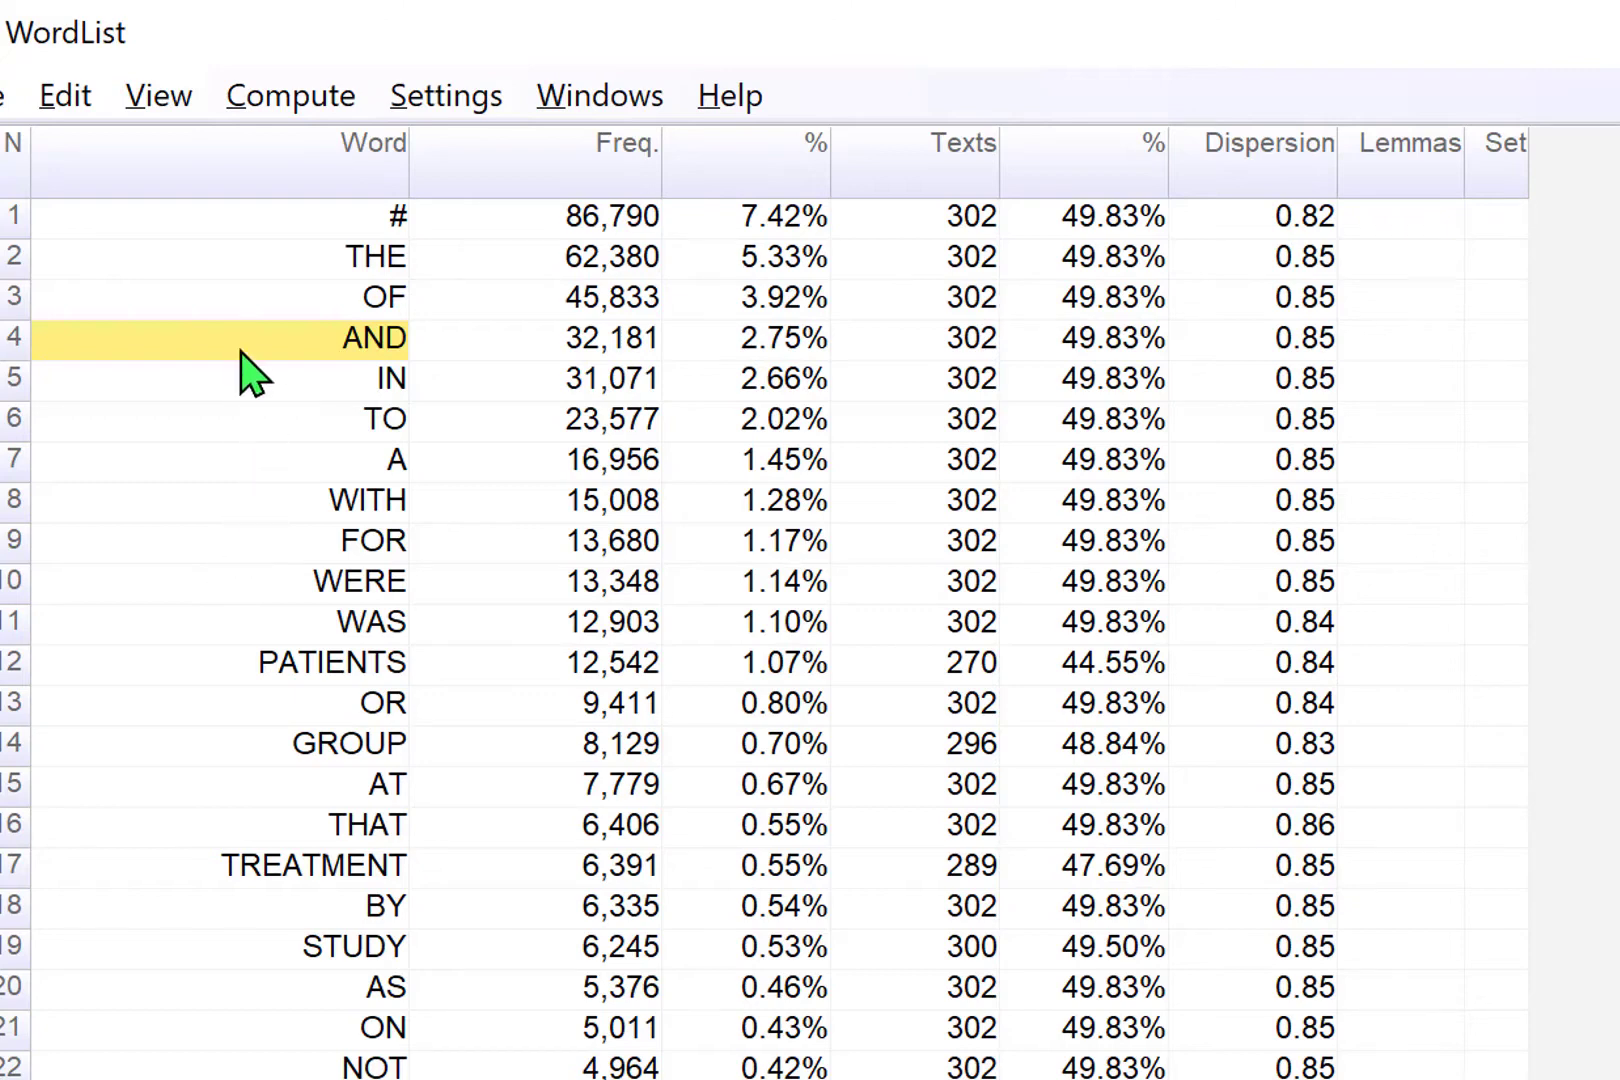
click(5, 105)
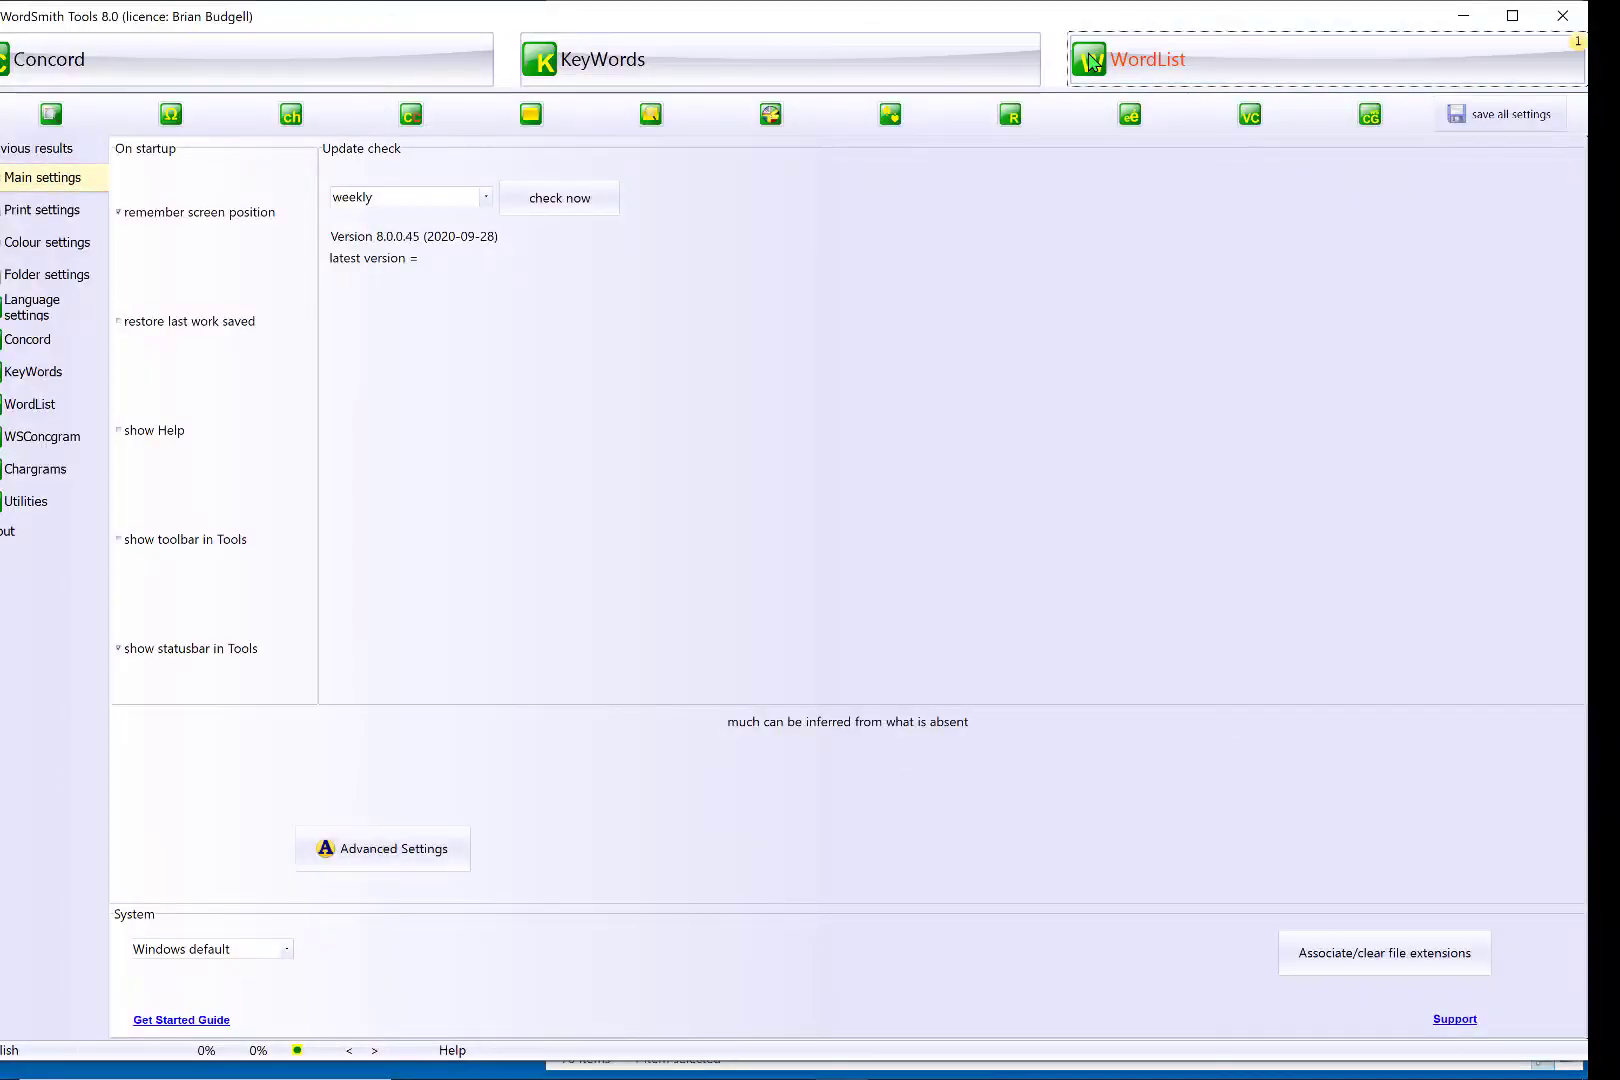
- Build a new word list with nyt-corpus.txt as the only selected text
click(1090, 62)
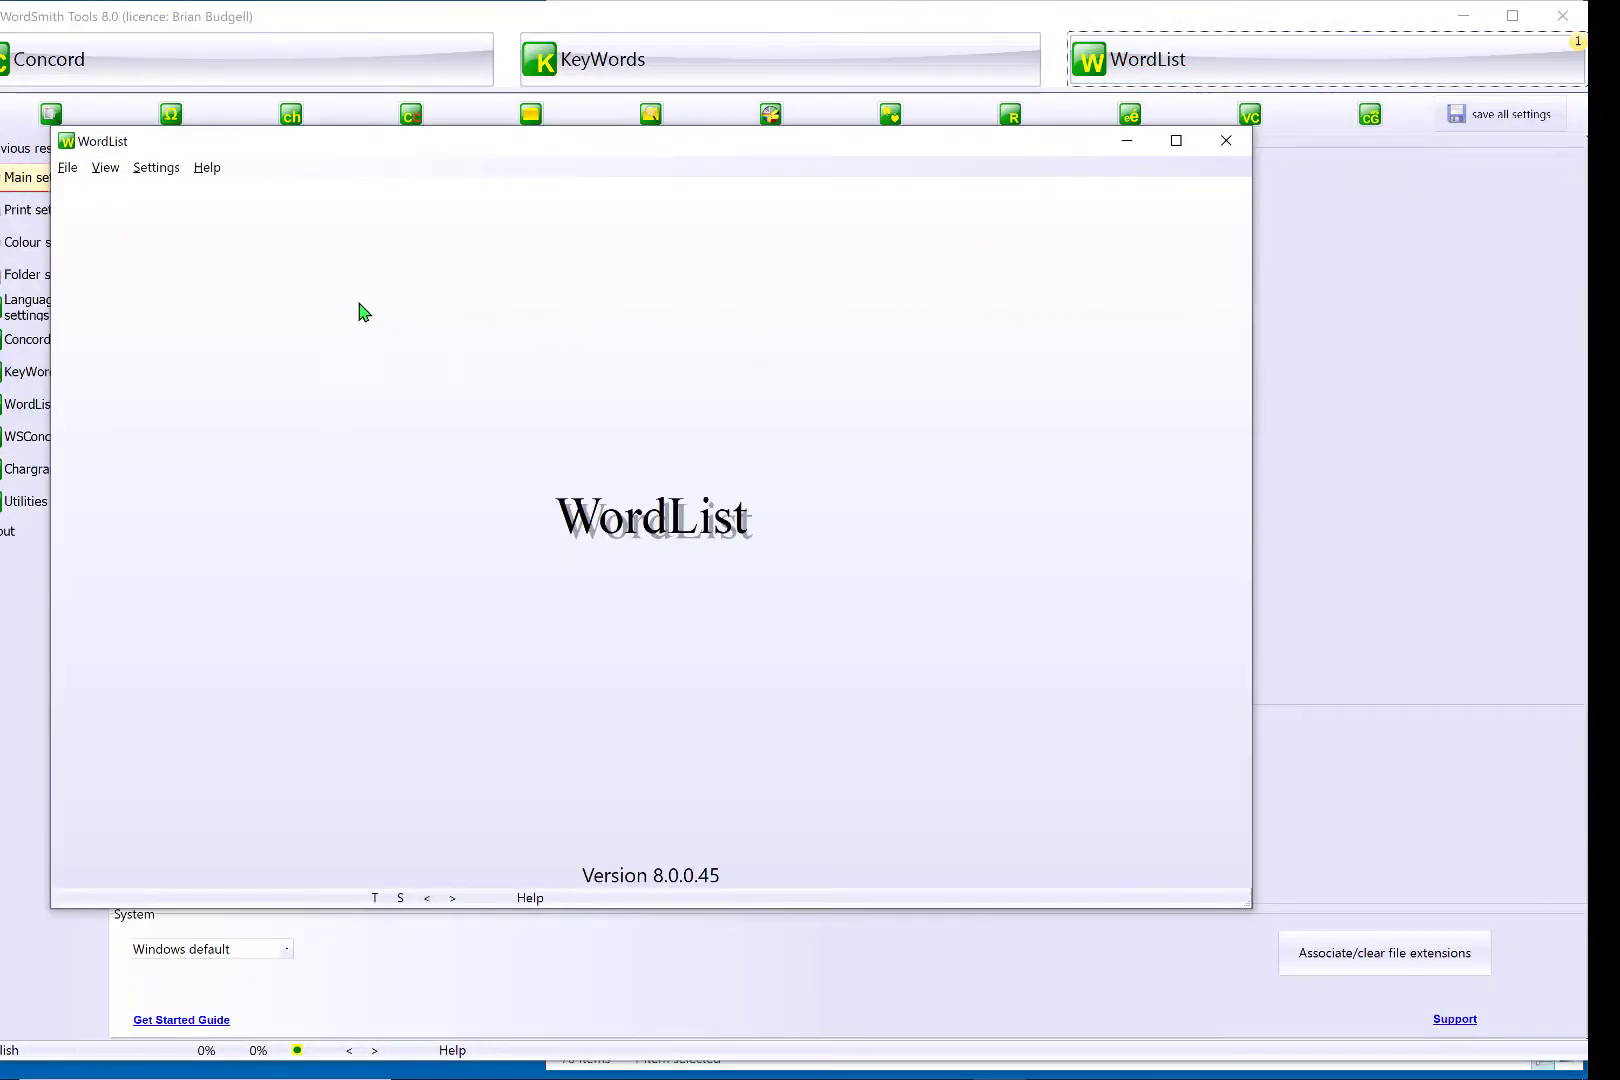
click(65, 172)
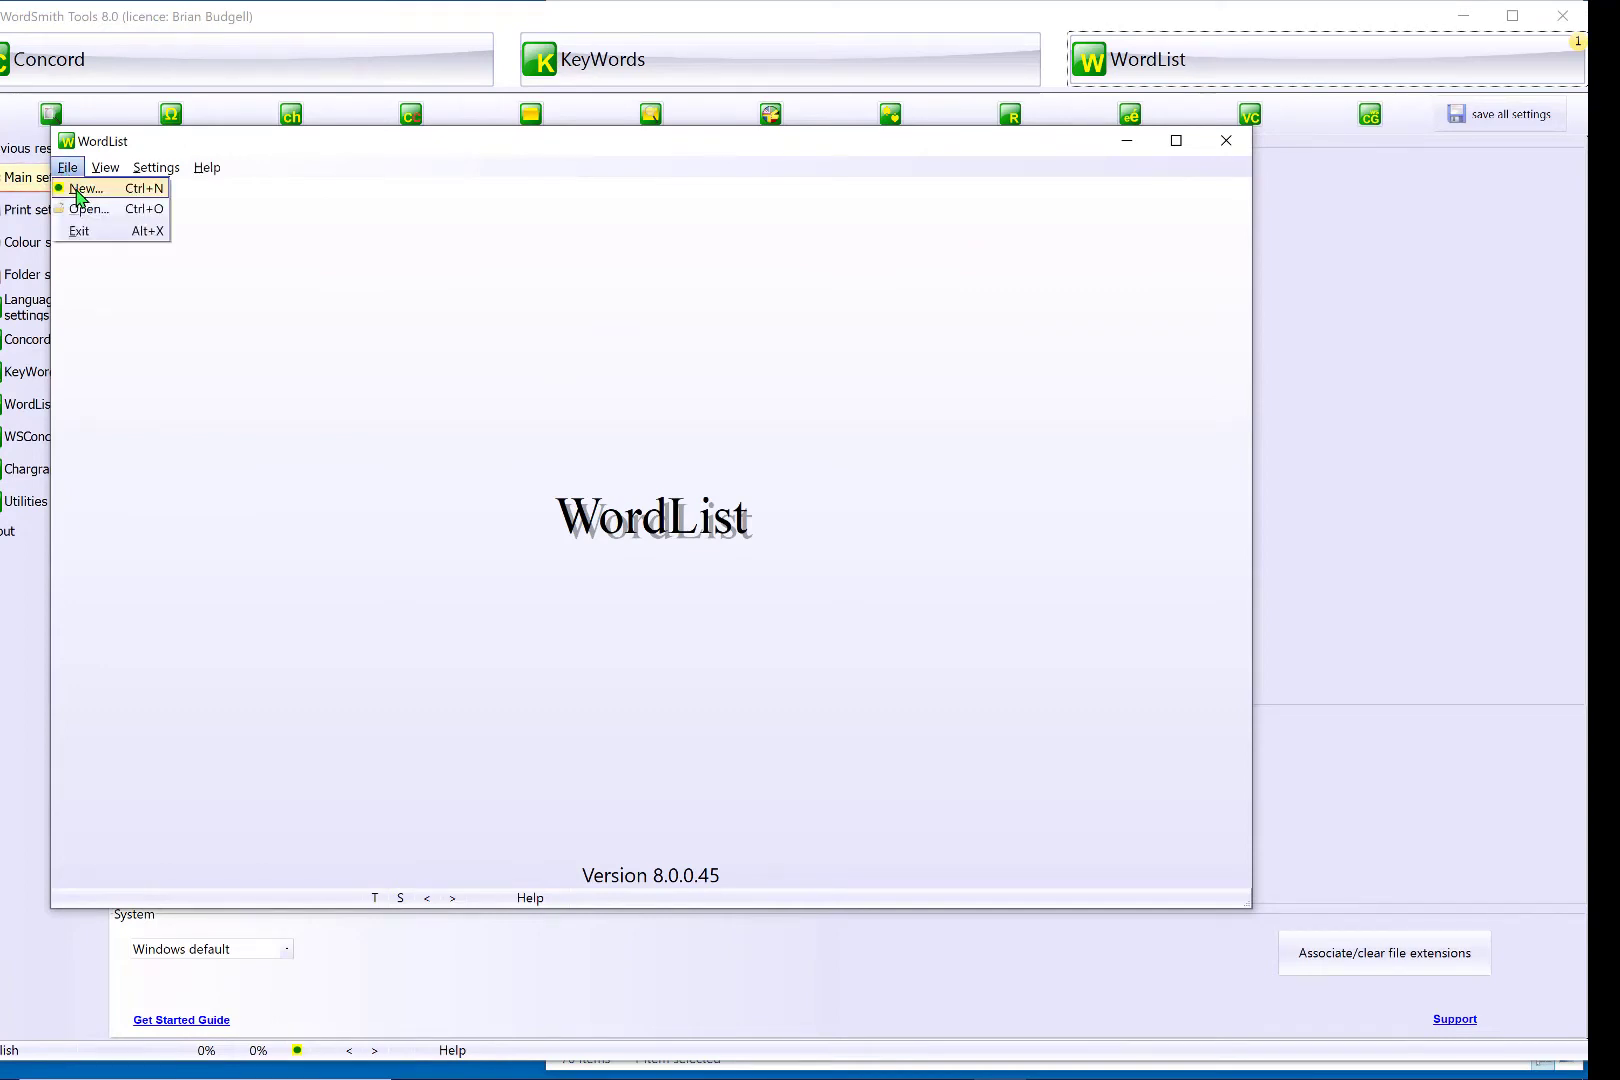
click(79, 194)
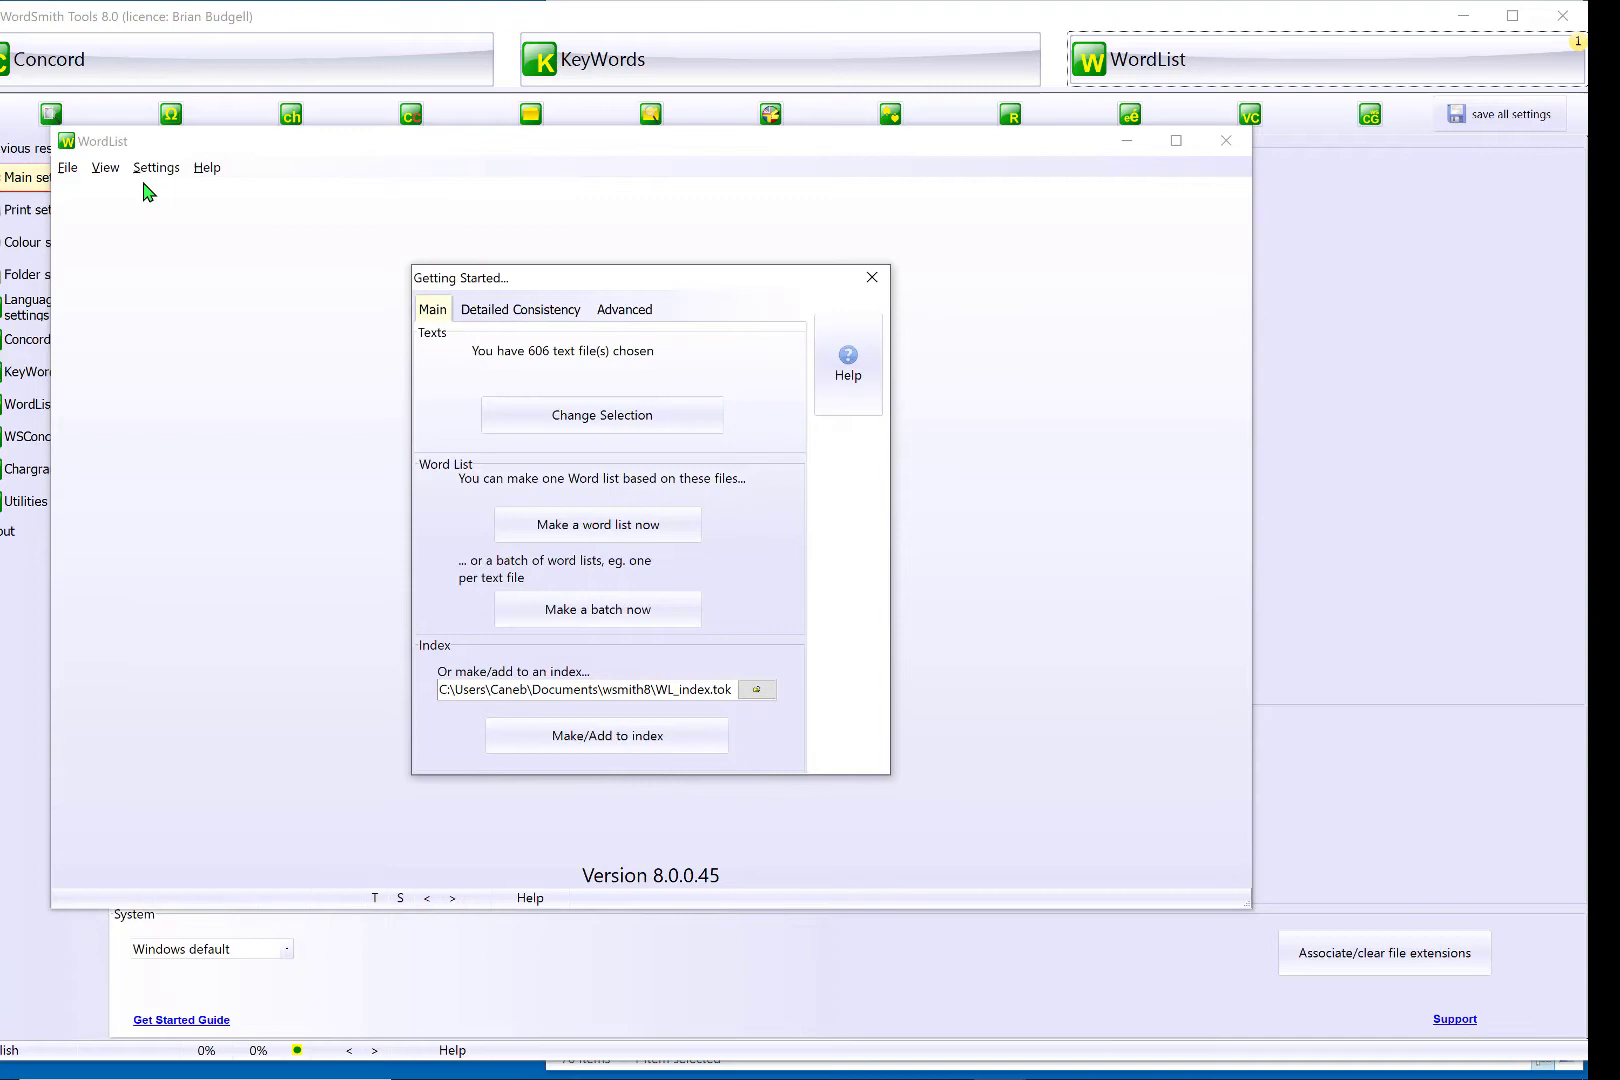
click(588, 424)
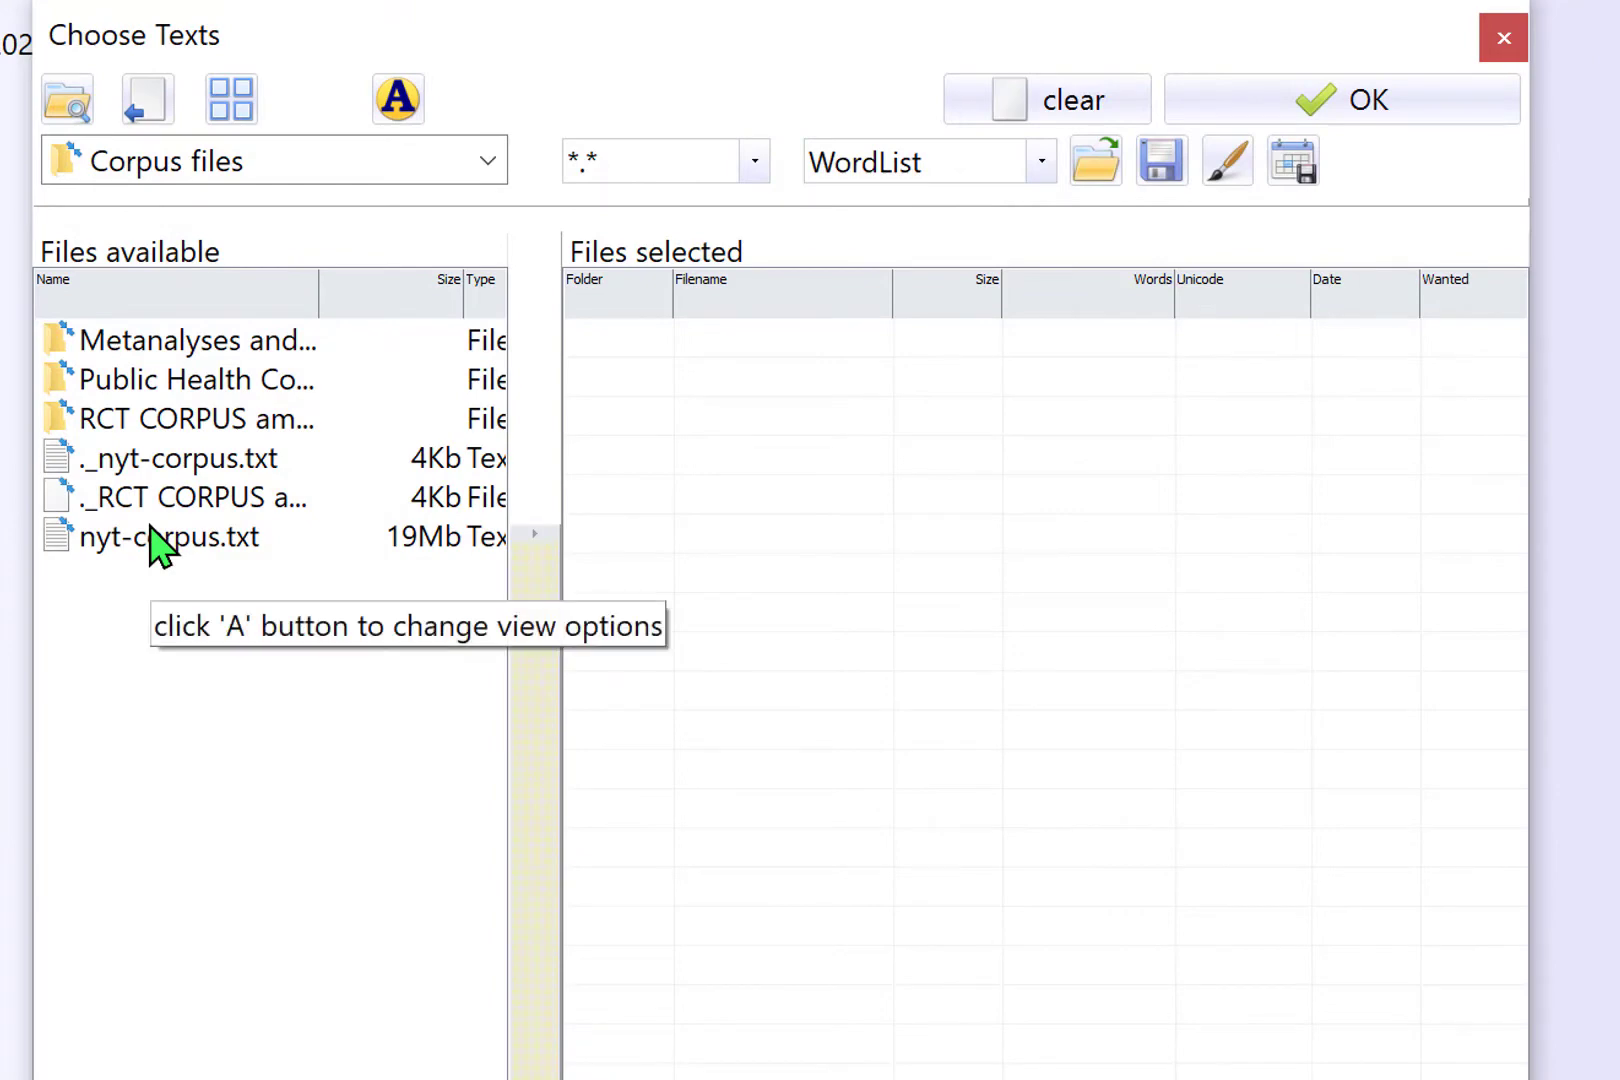
drag(152, 532, 1128, 565)
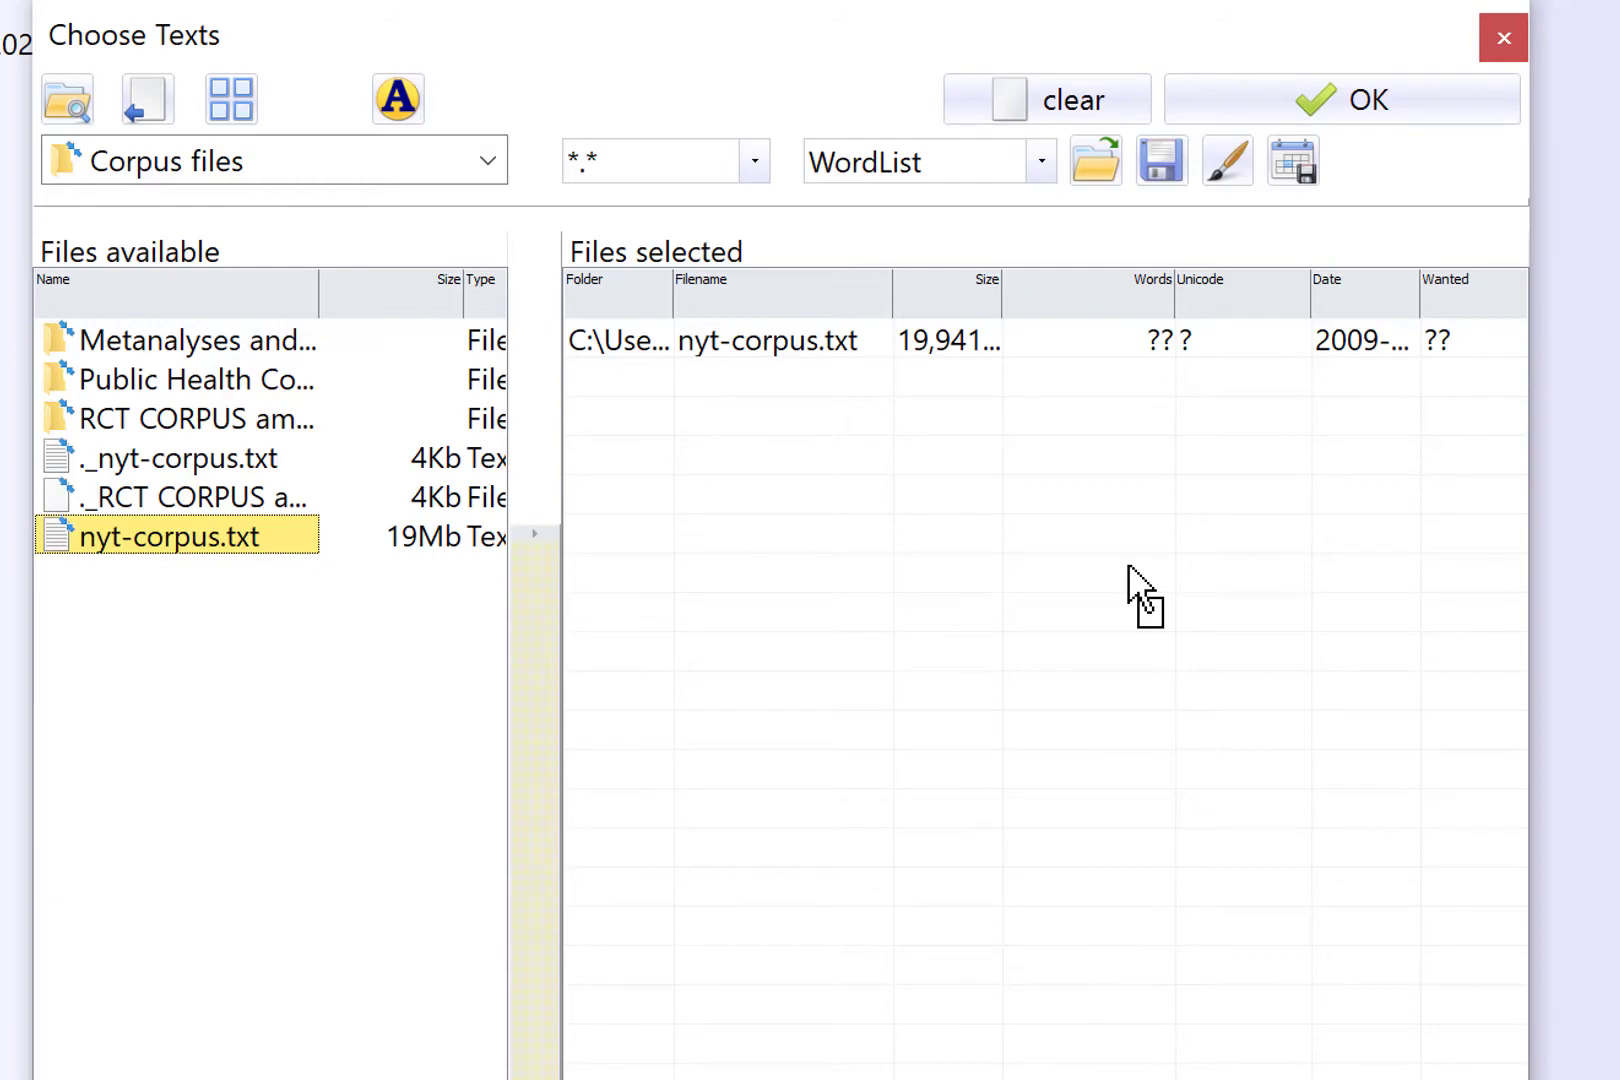
click(1395, 104)
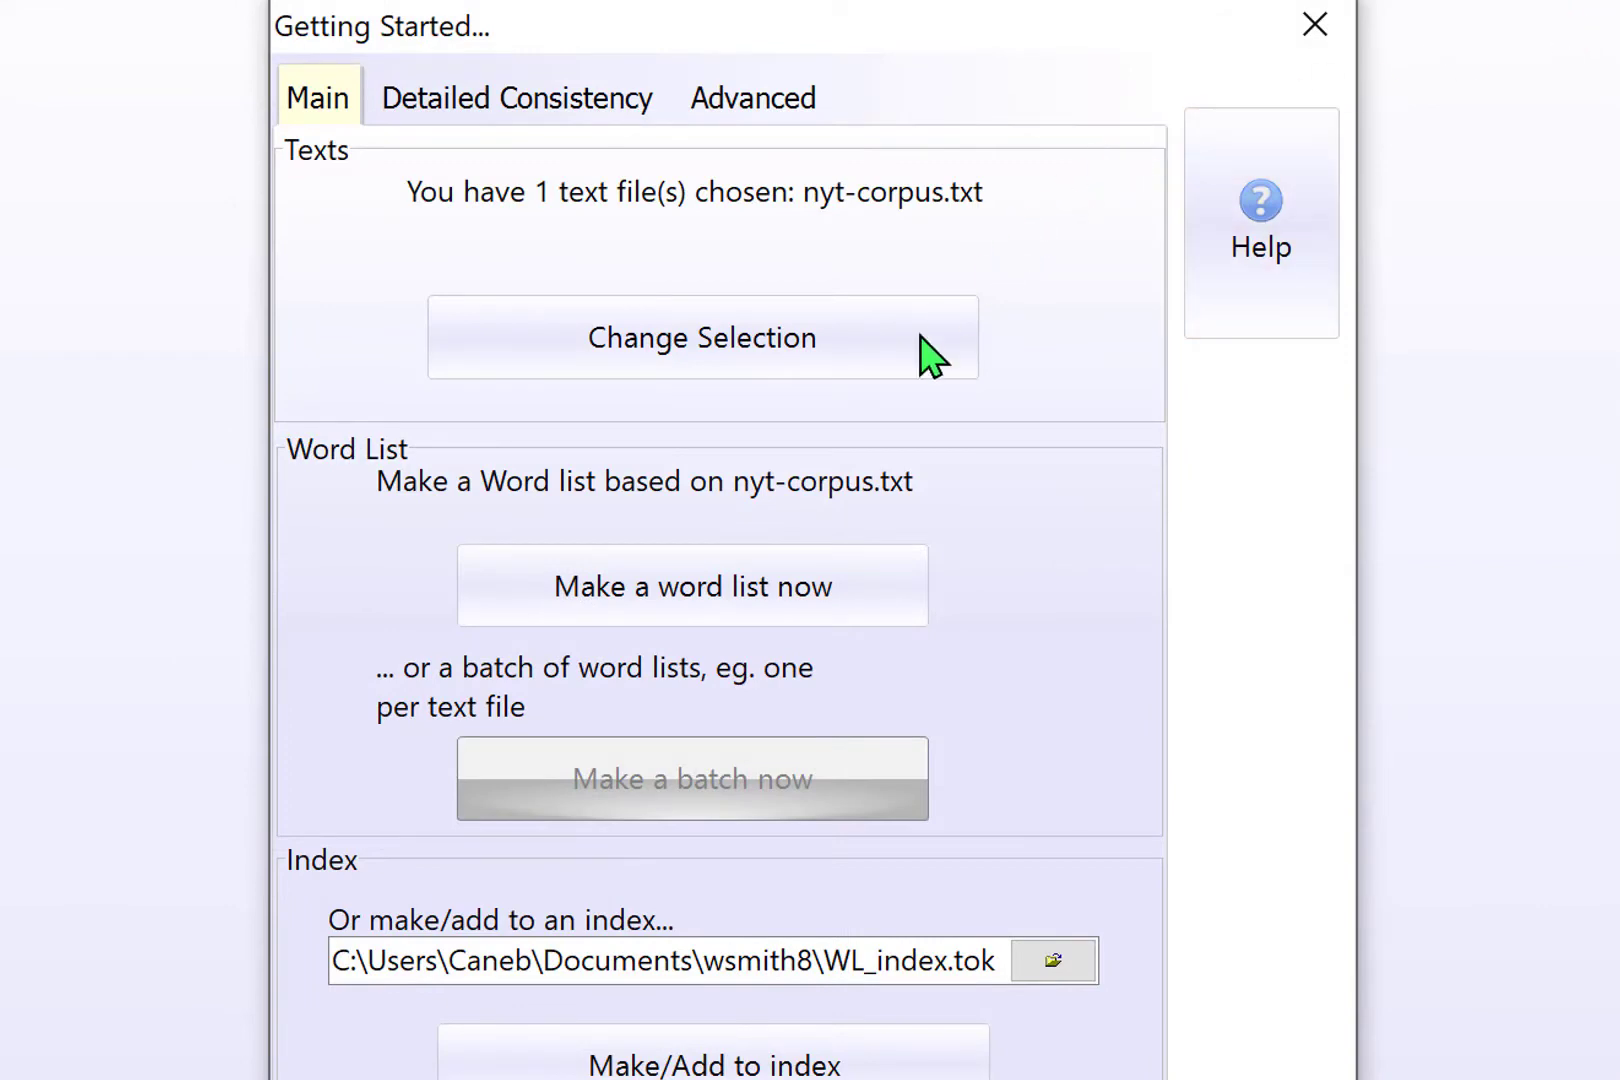
click(731, 590)
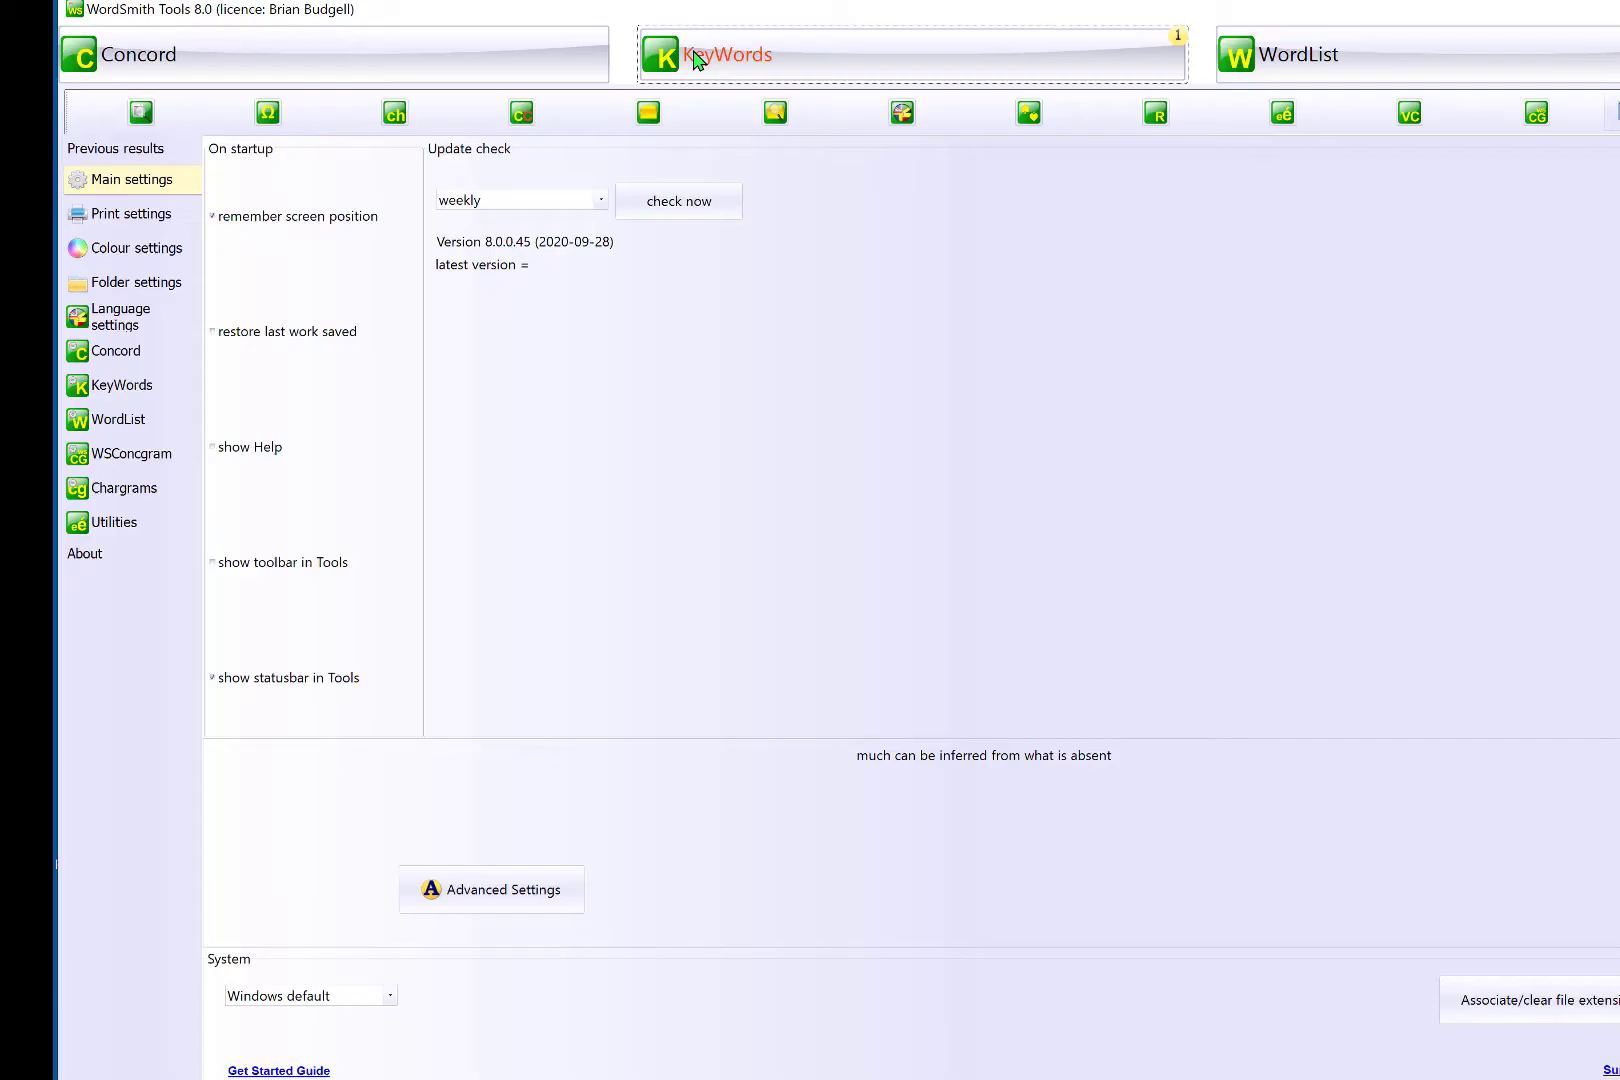
- Compute RCT keywords against nyt-corpus.lst and inspect PATIENTS (reference 428, log ratio 6.39) and GROUP
click(697, 60)
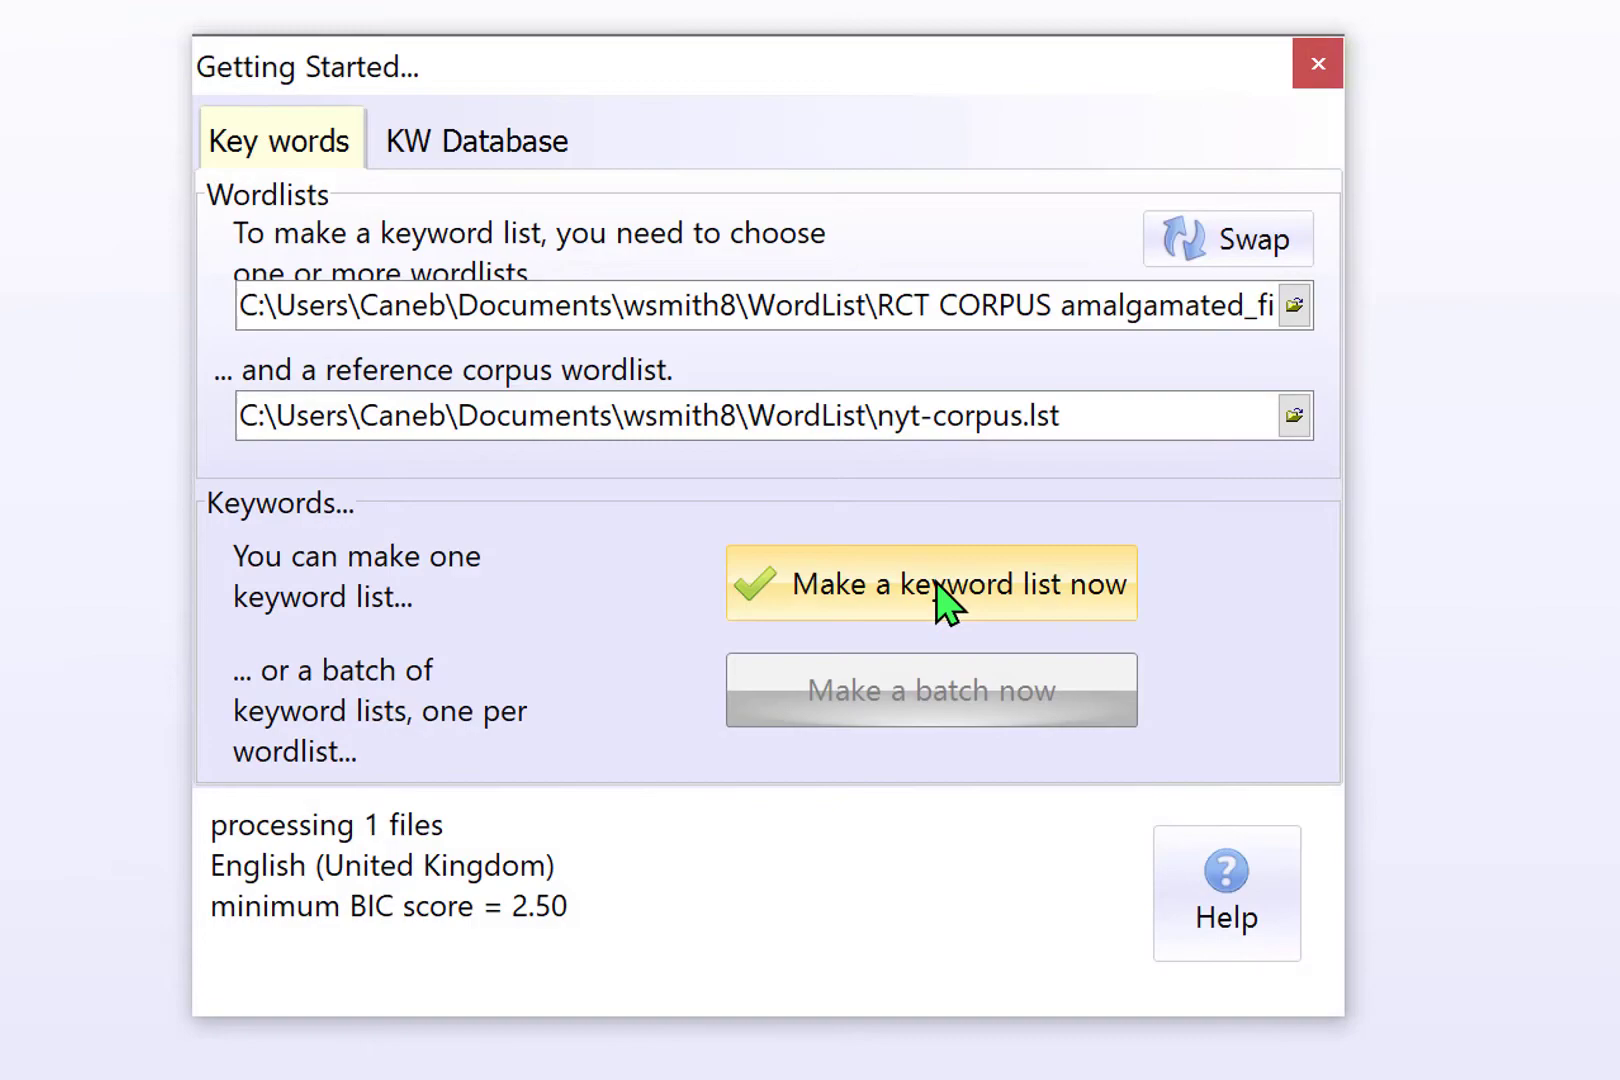
click(944, 598)
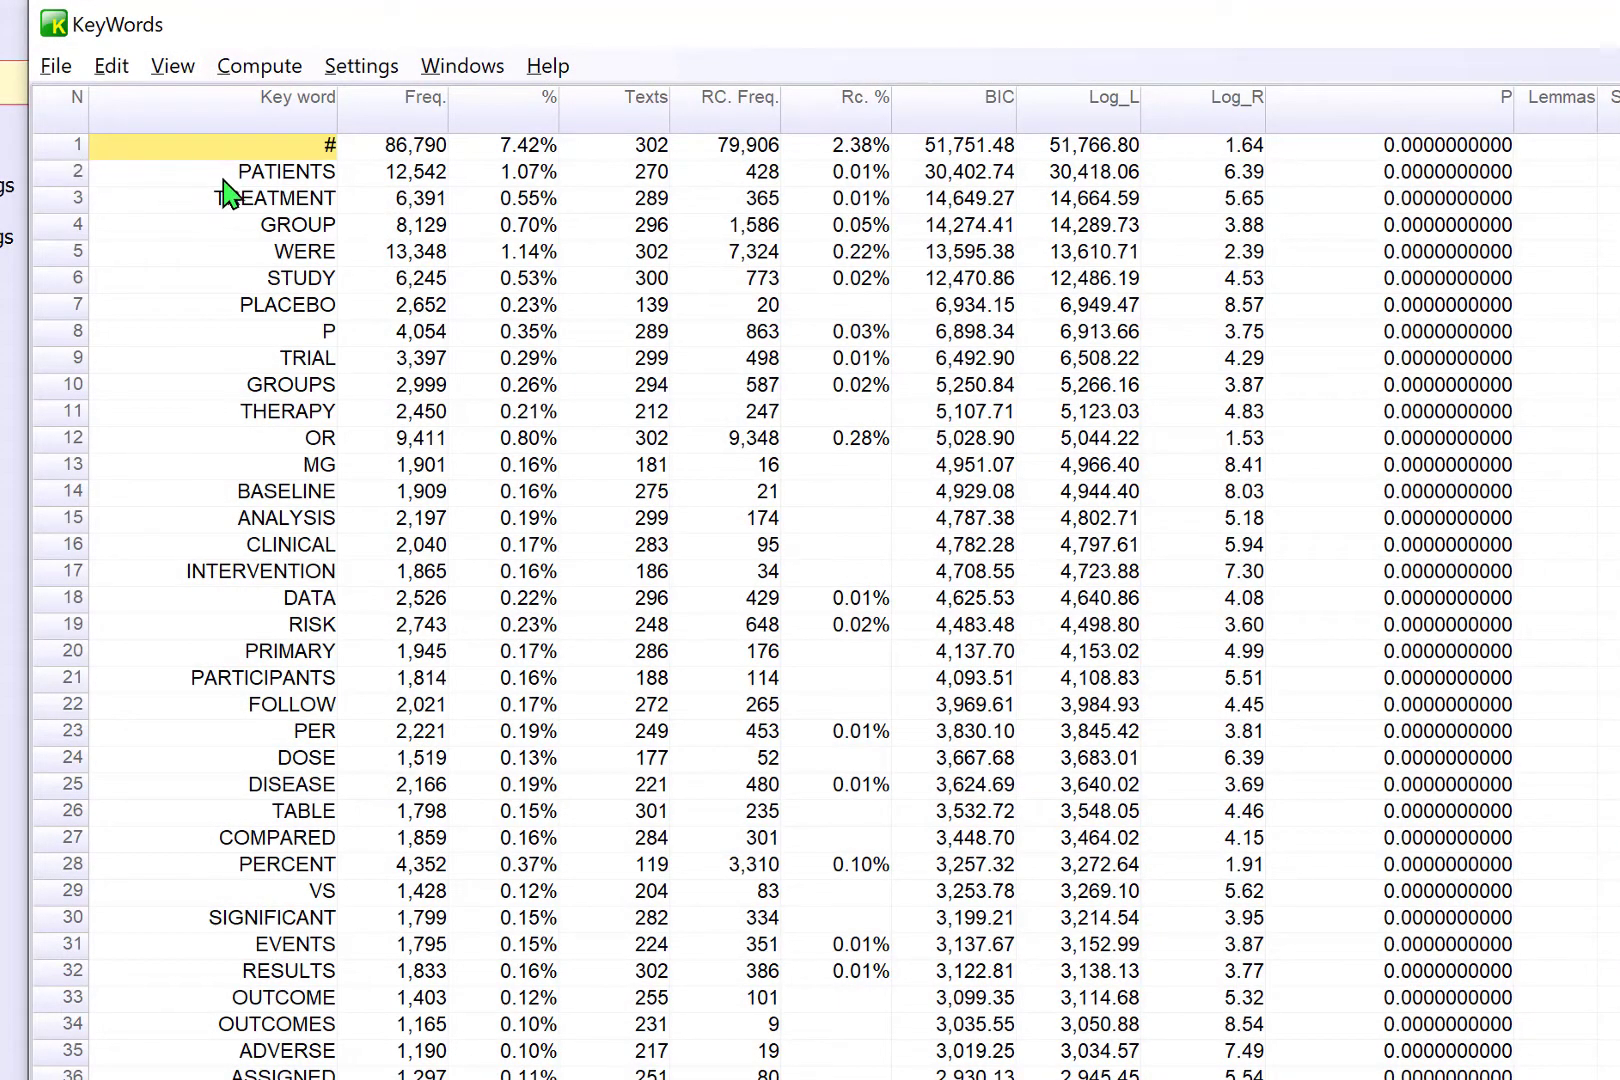
click(229, 180)
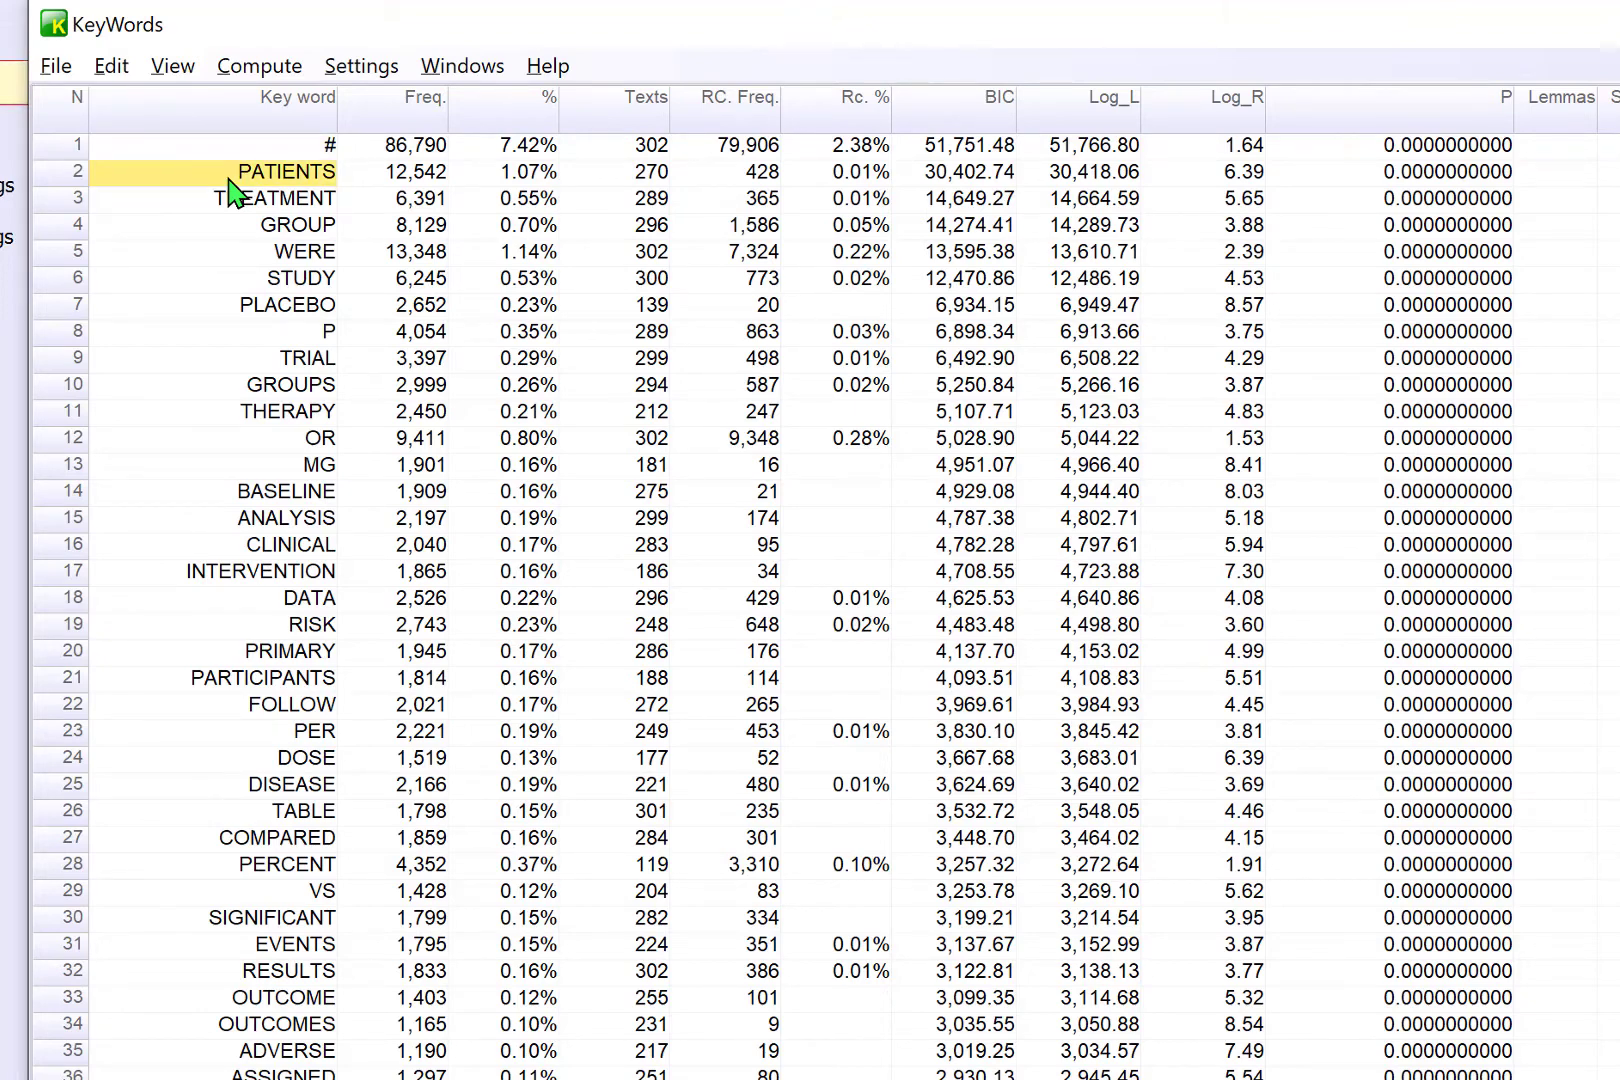
click(759, 180)
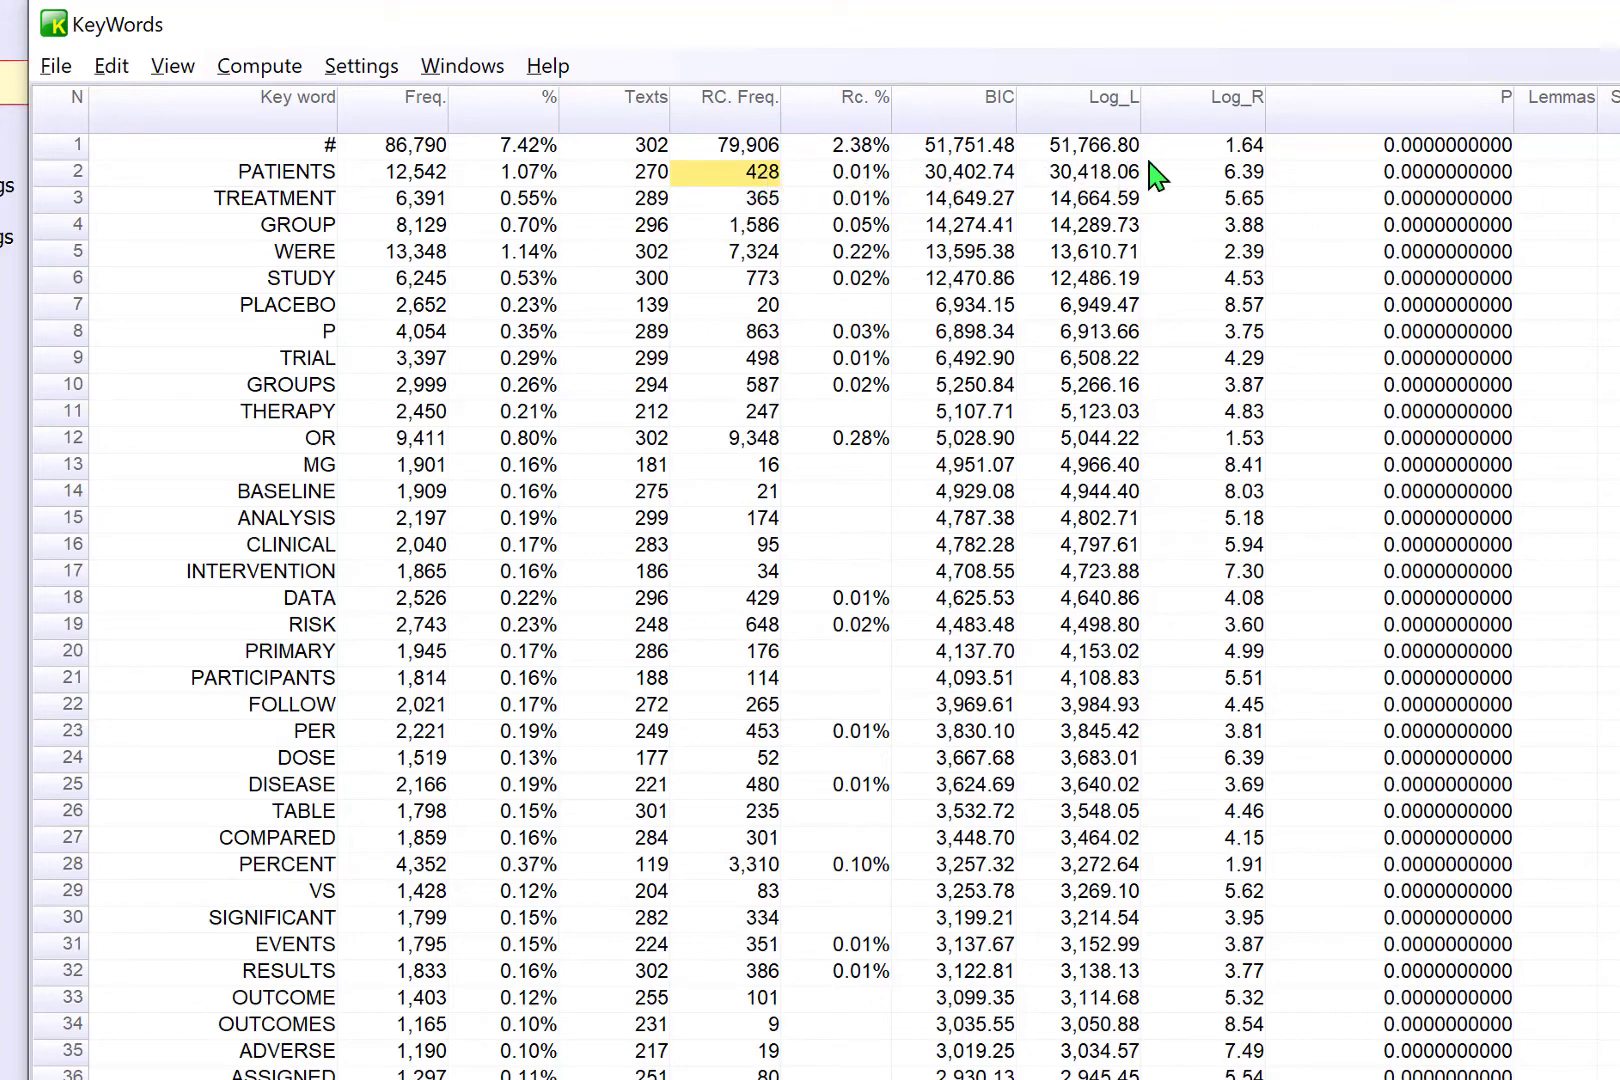
click(1246, 180)
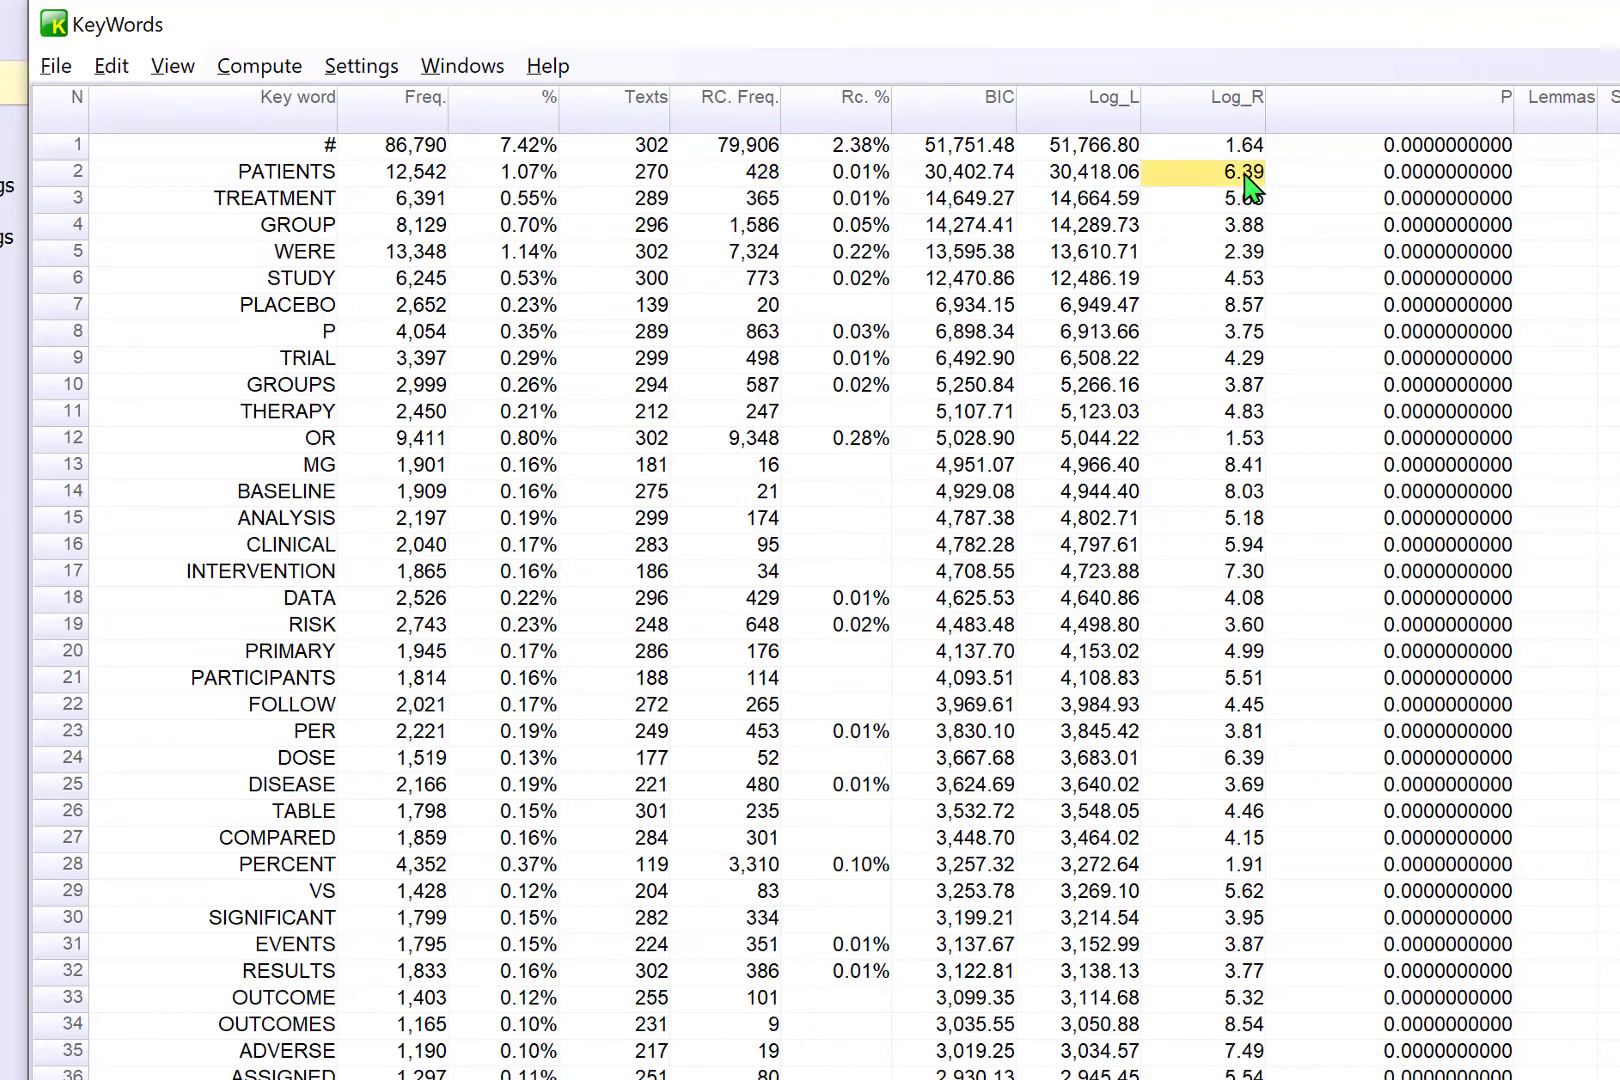
click(1443, 178)
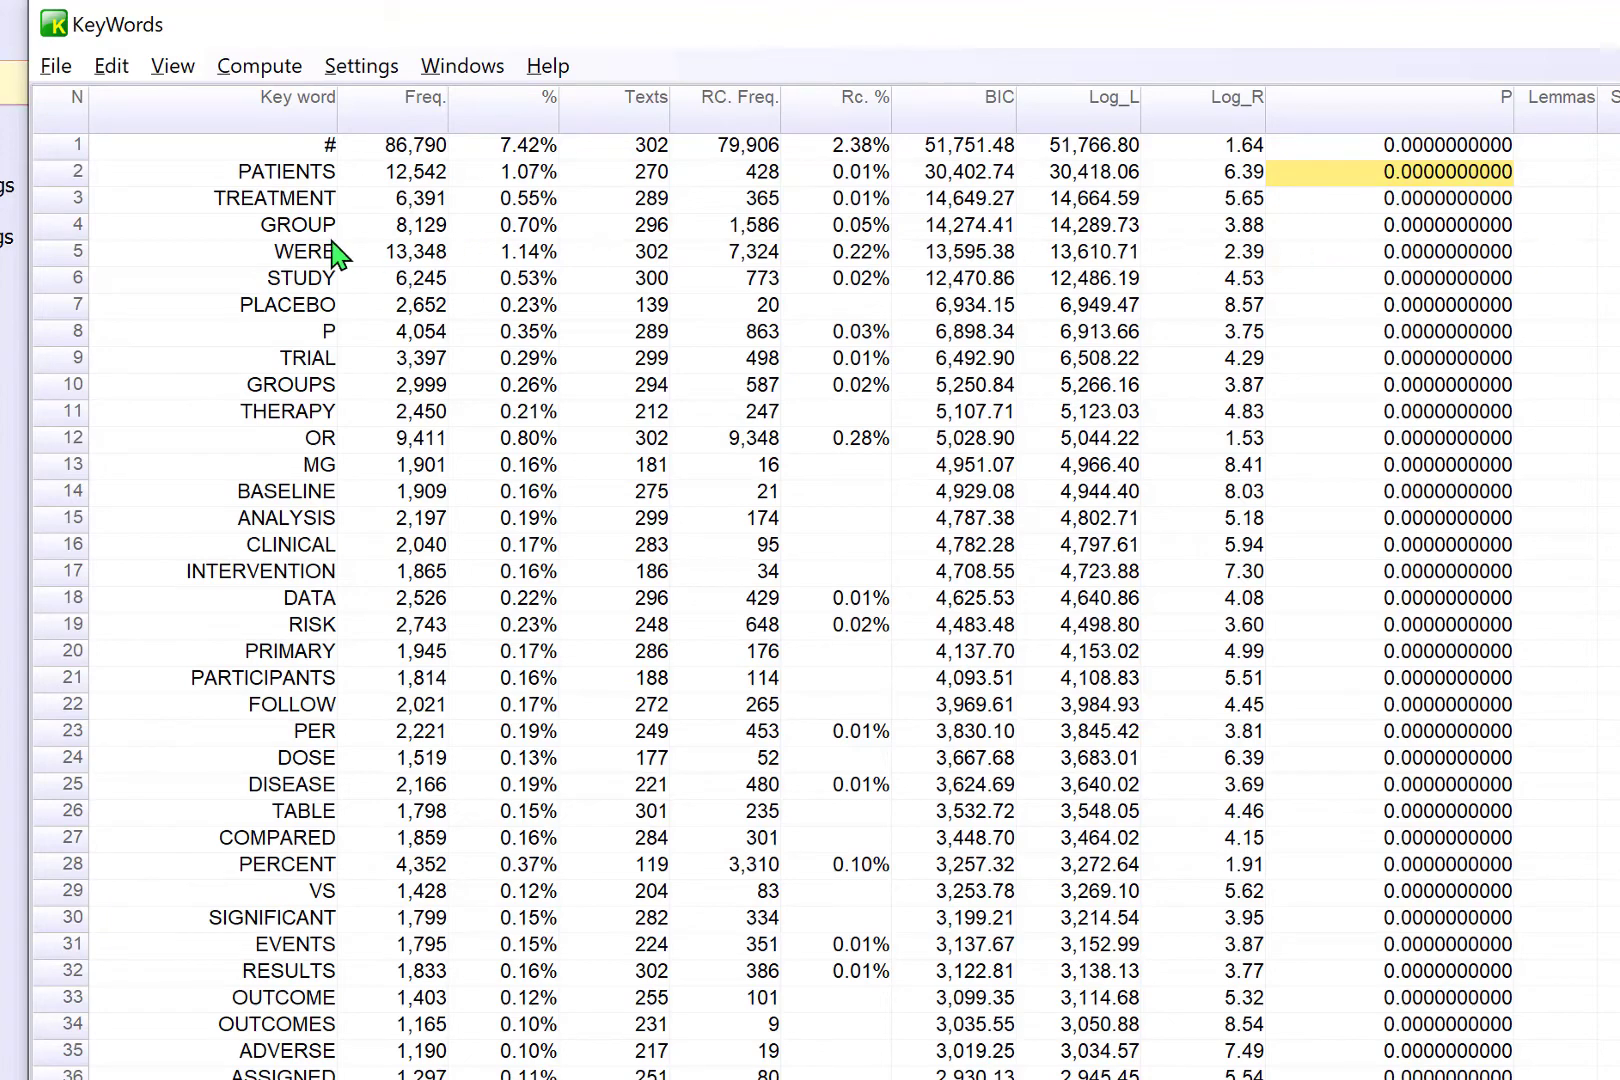
click(293, 235)
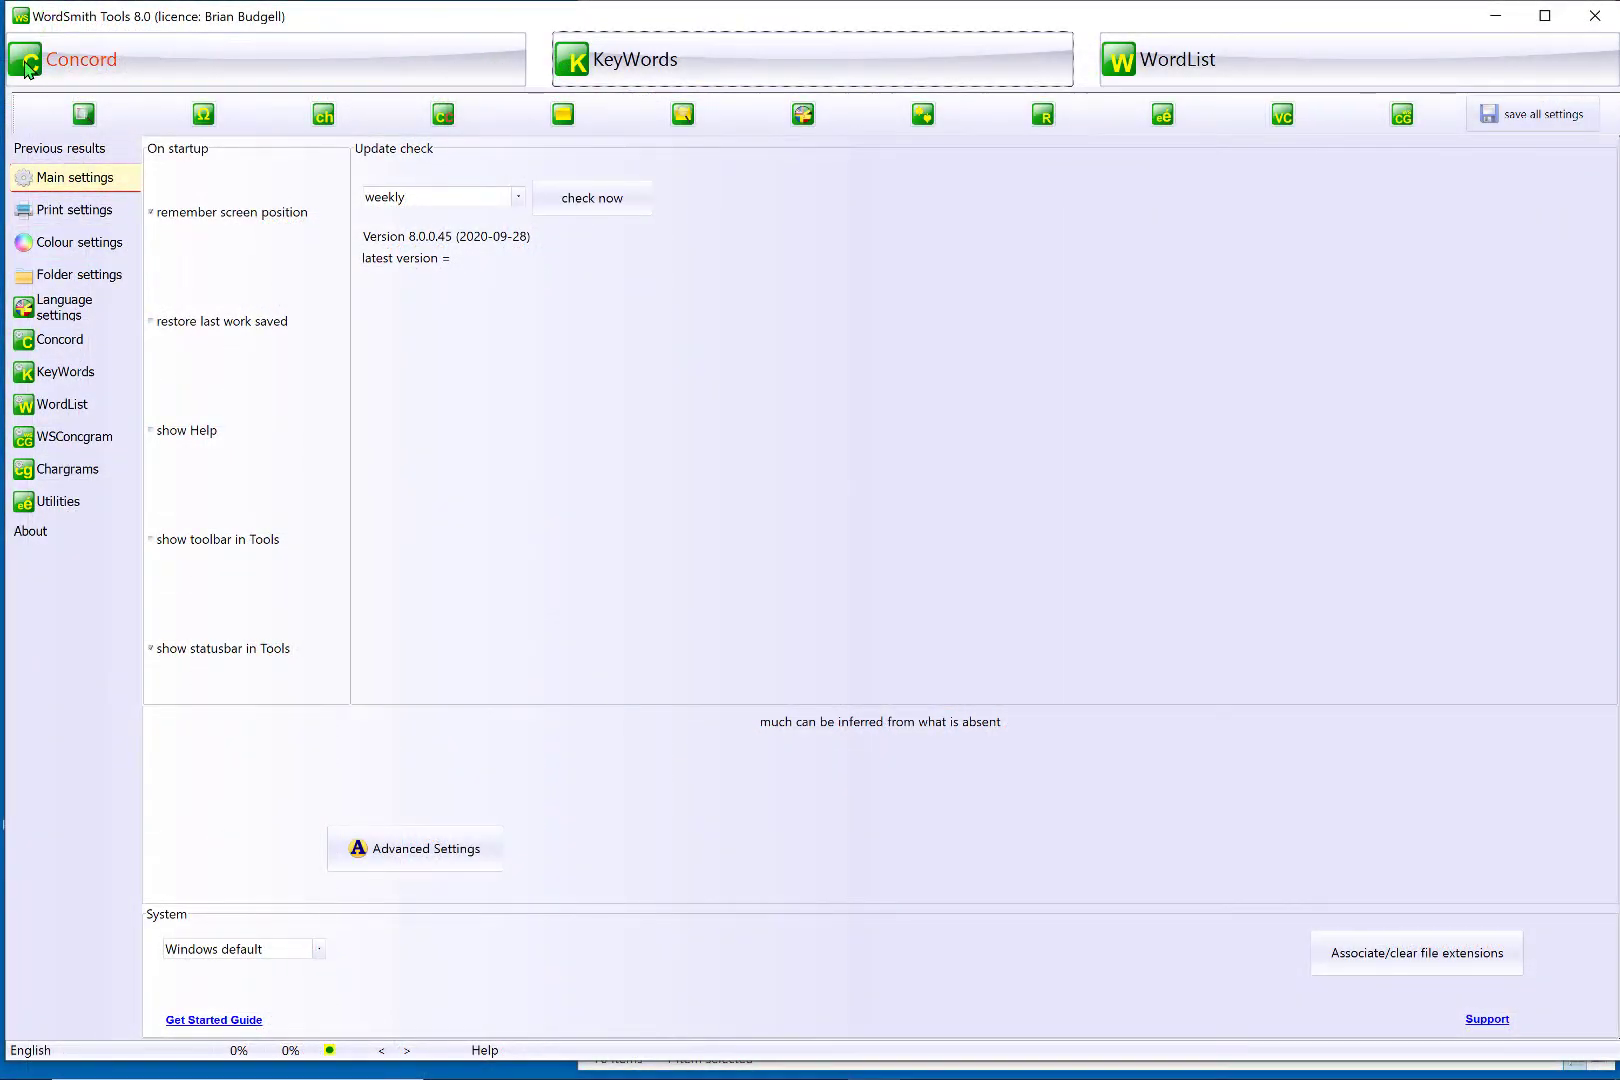
- Run a Concord search for GROUP over the RCT CORPUS amalgamated files
click(27, 68)
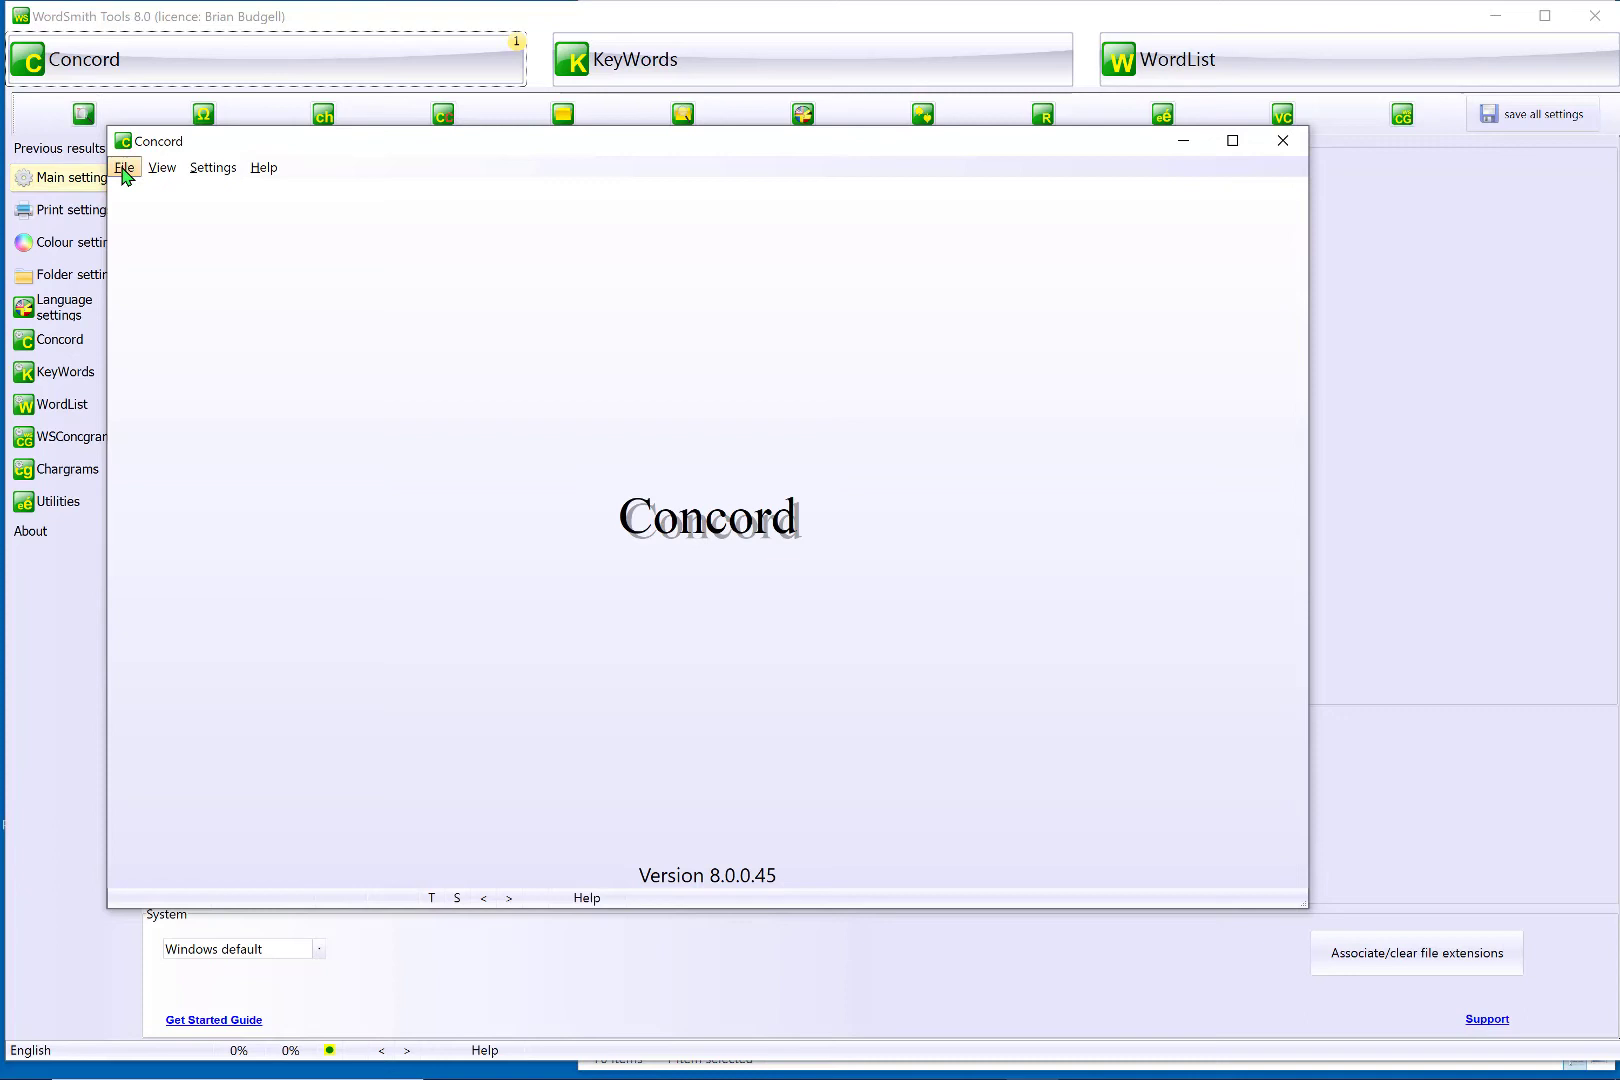
click(124, 168)
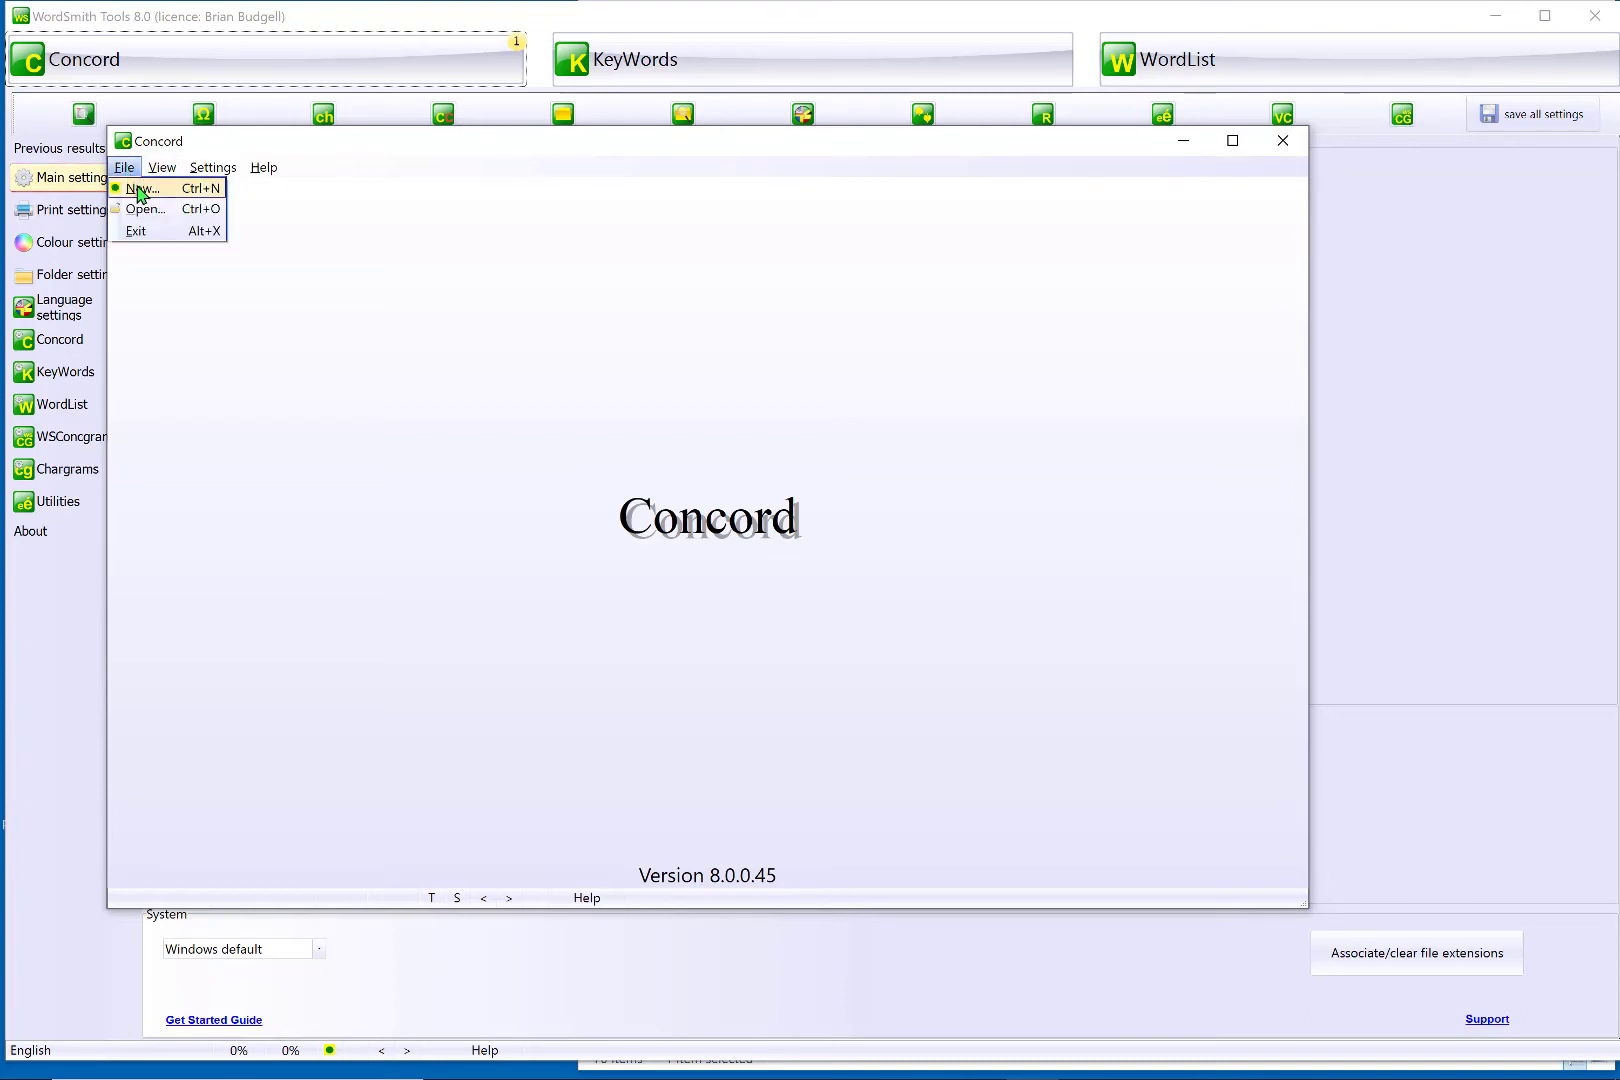
click(138, 193)
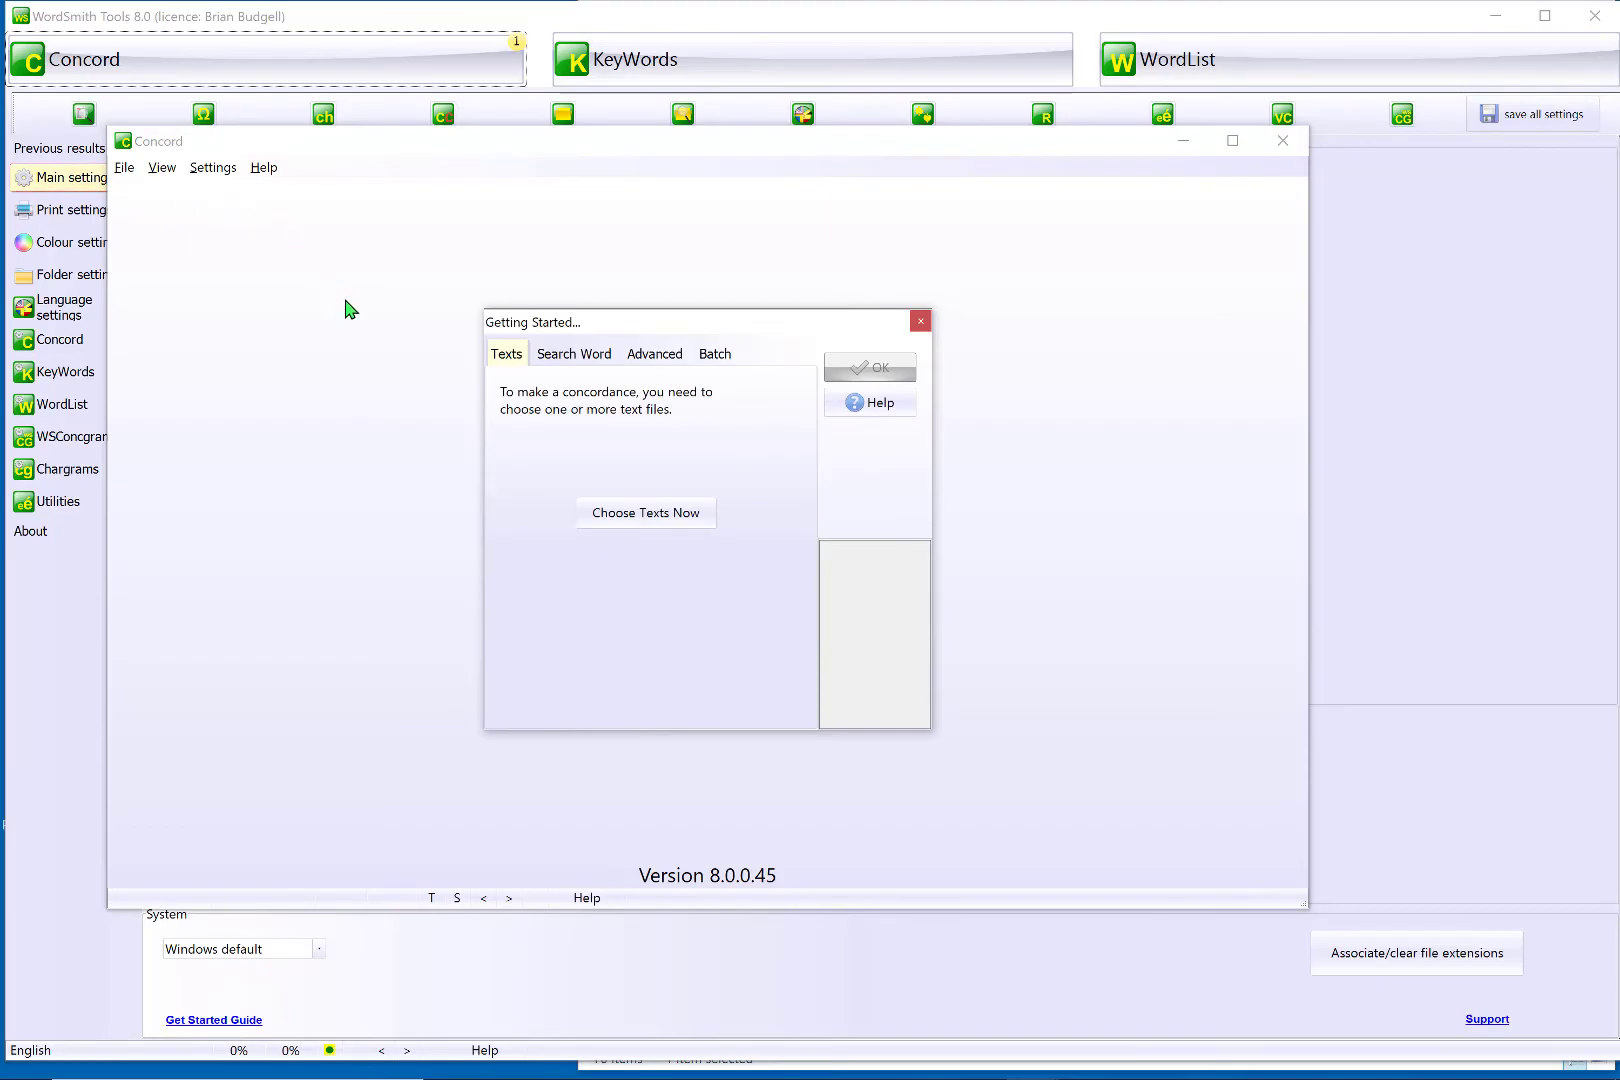
click(590, 512)
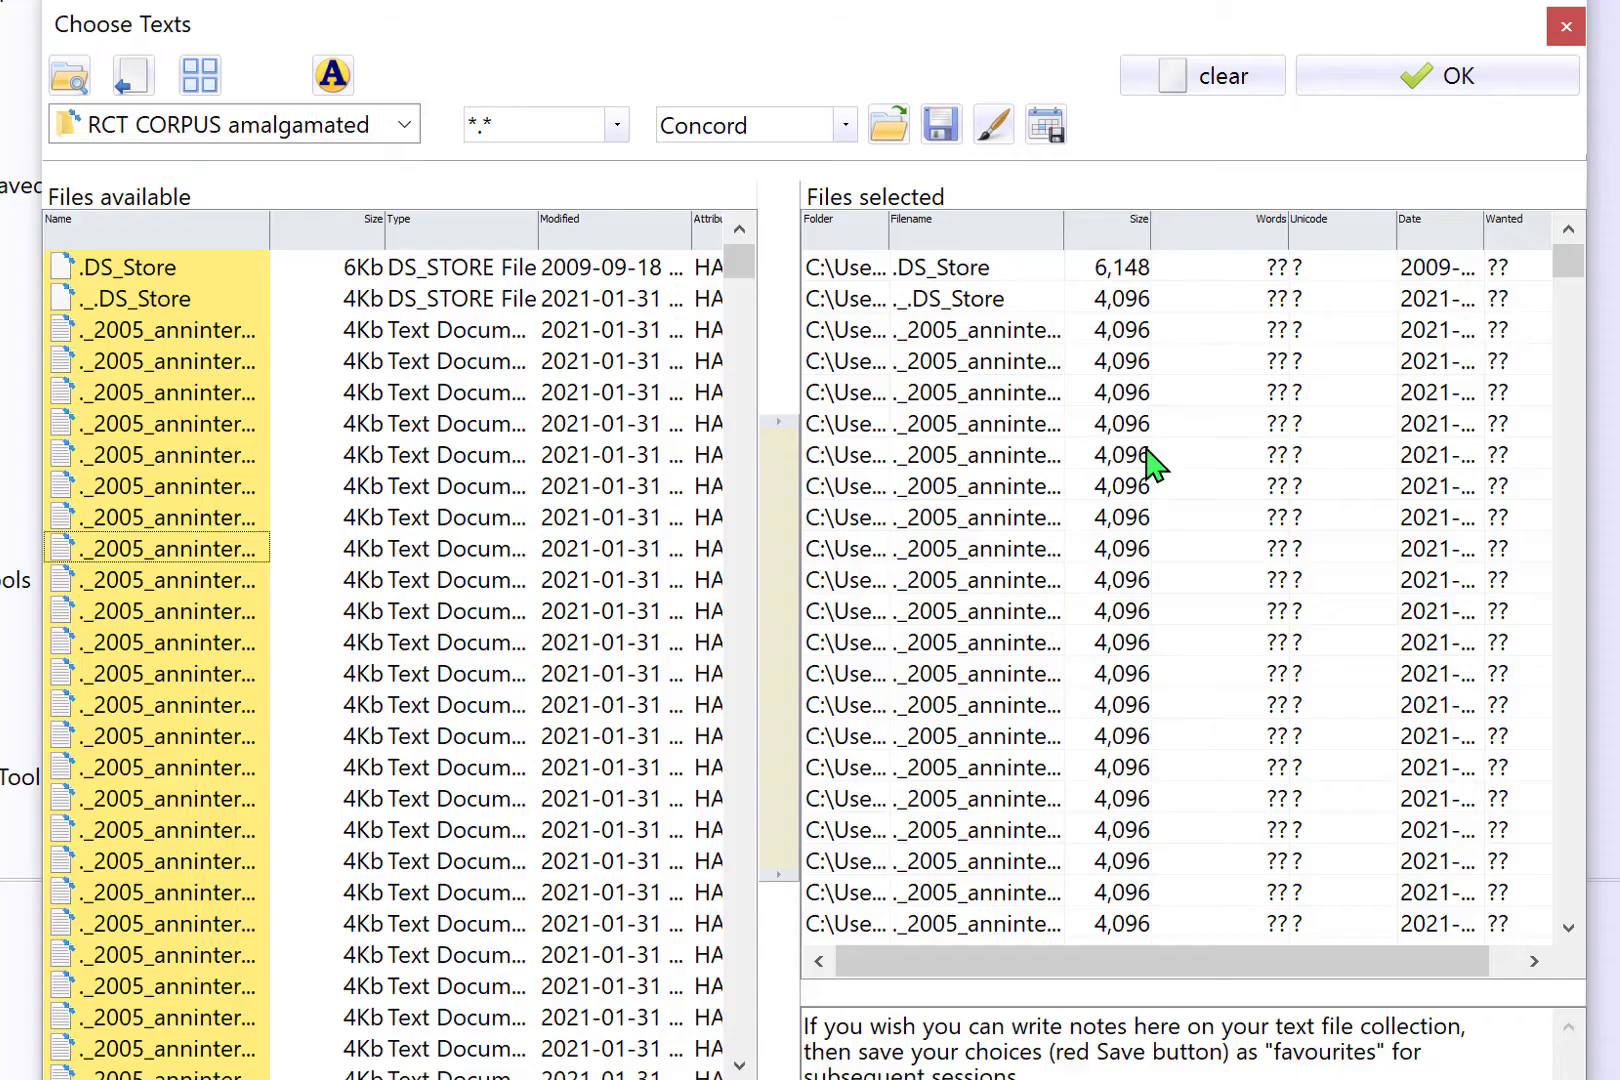
click(1415, 78)
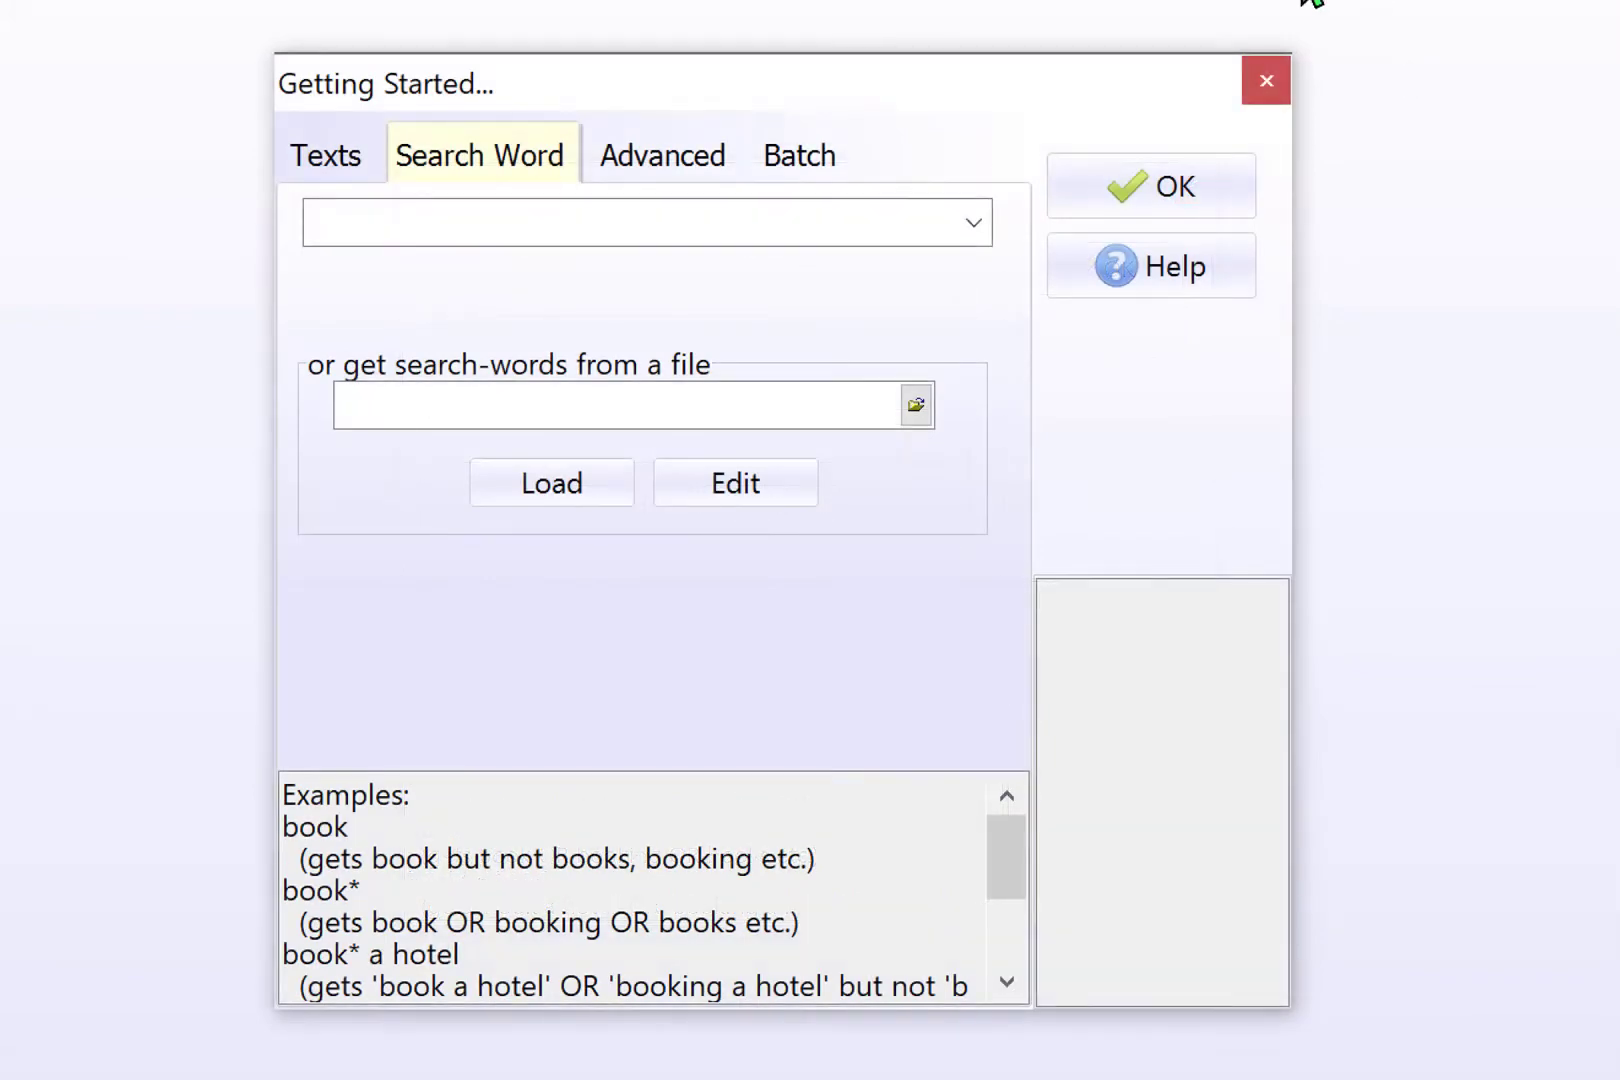
click(433, 210)
text(GROUP)
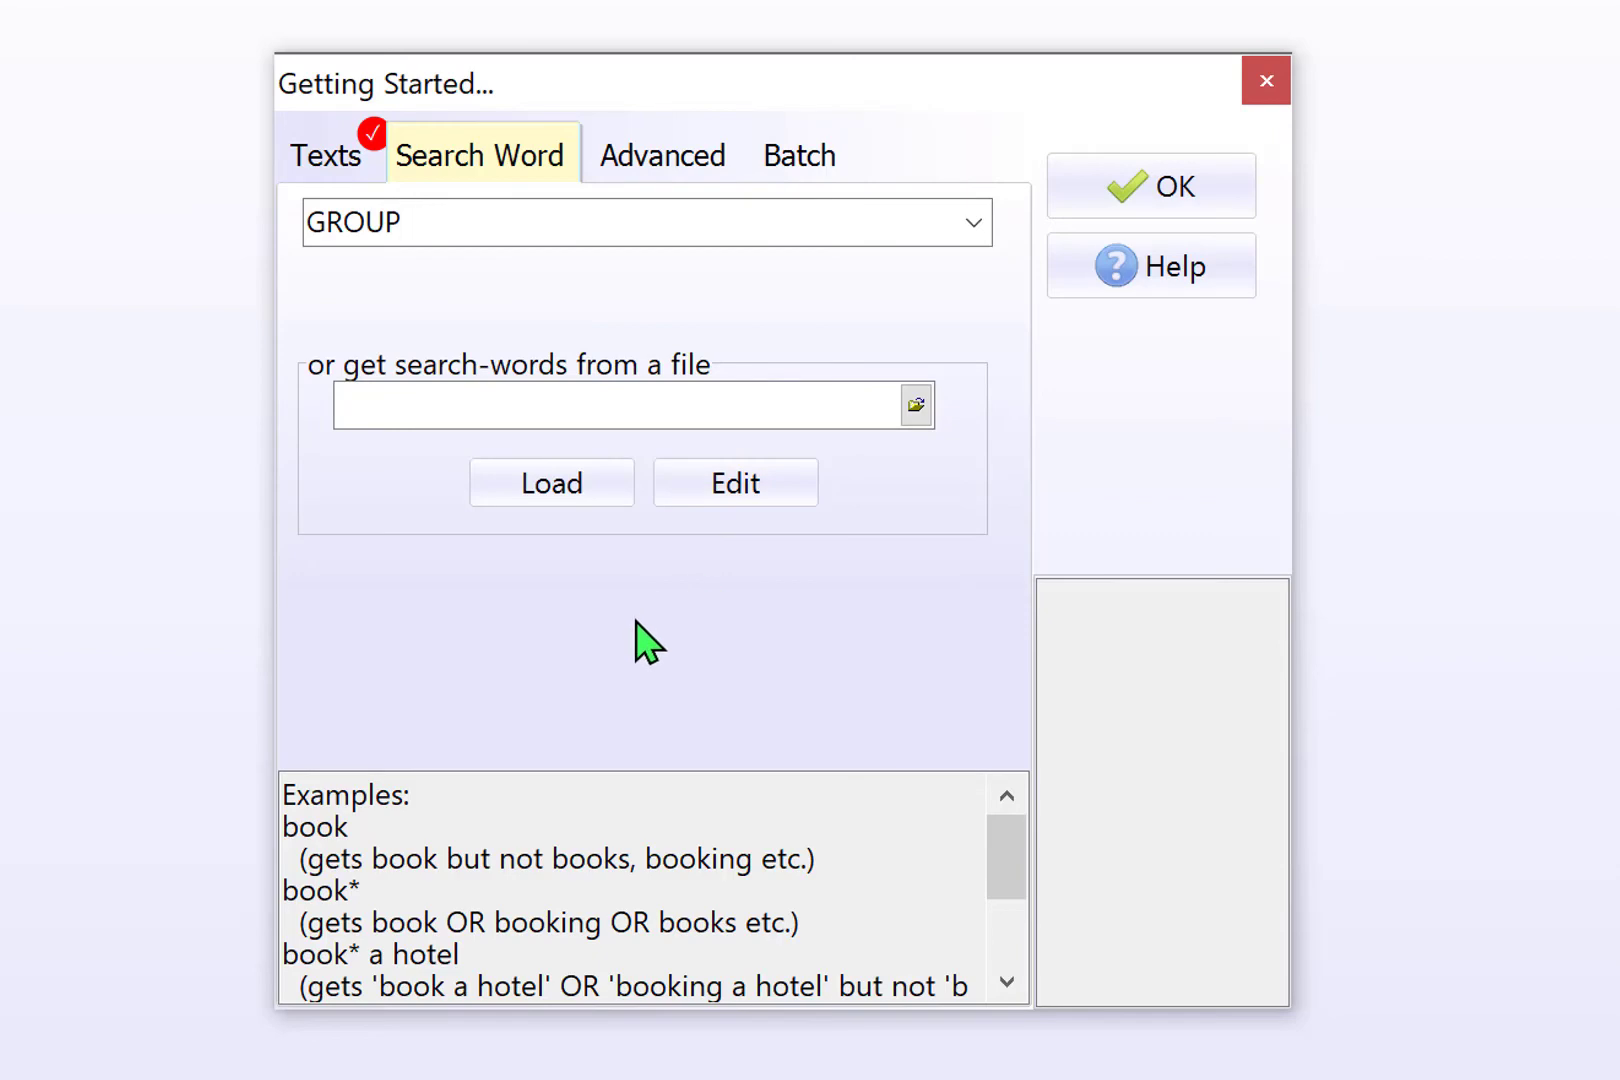
click(1170, 186)
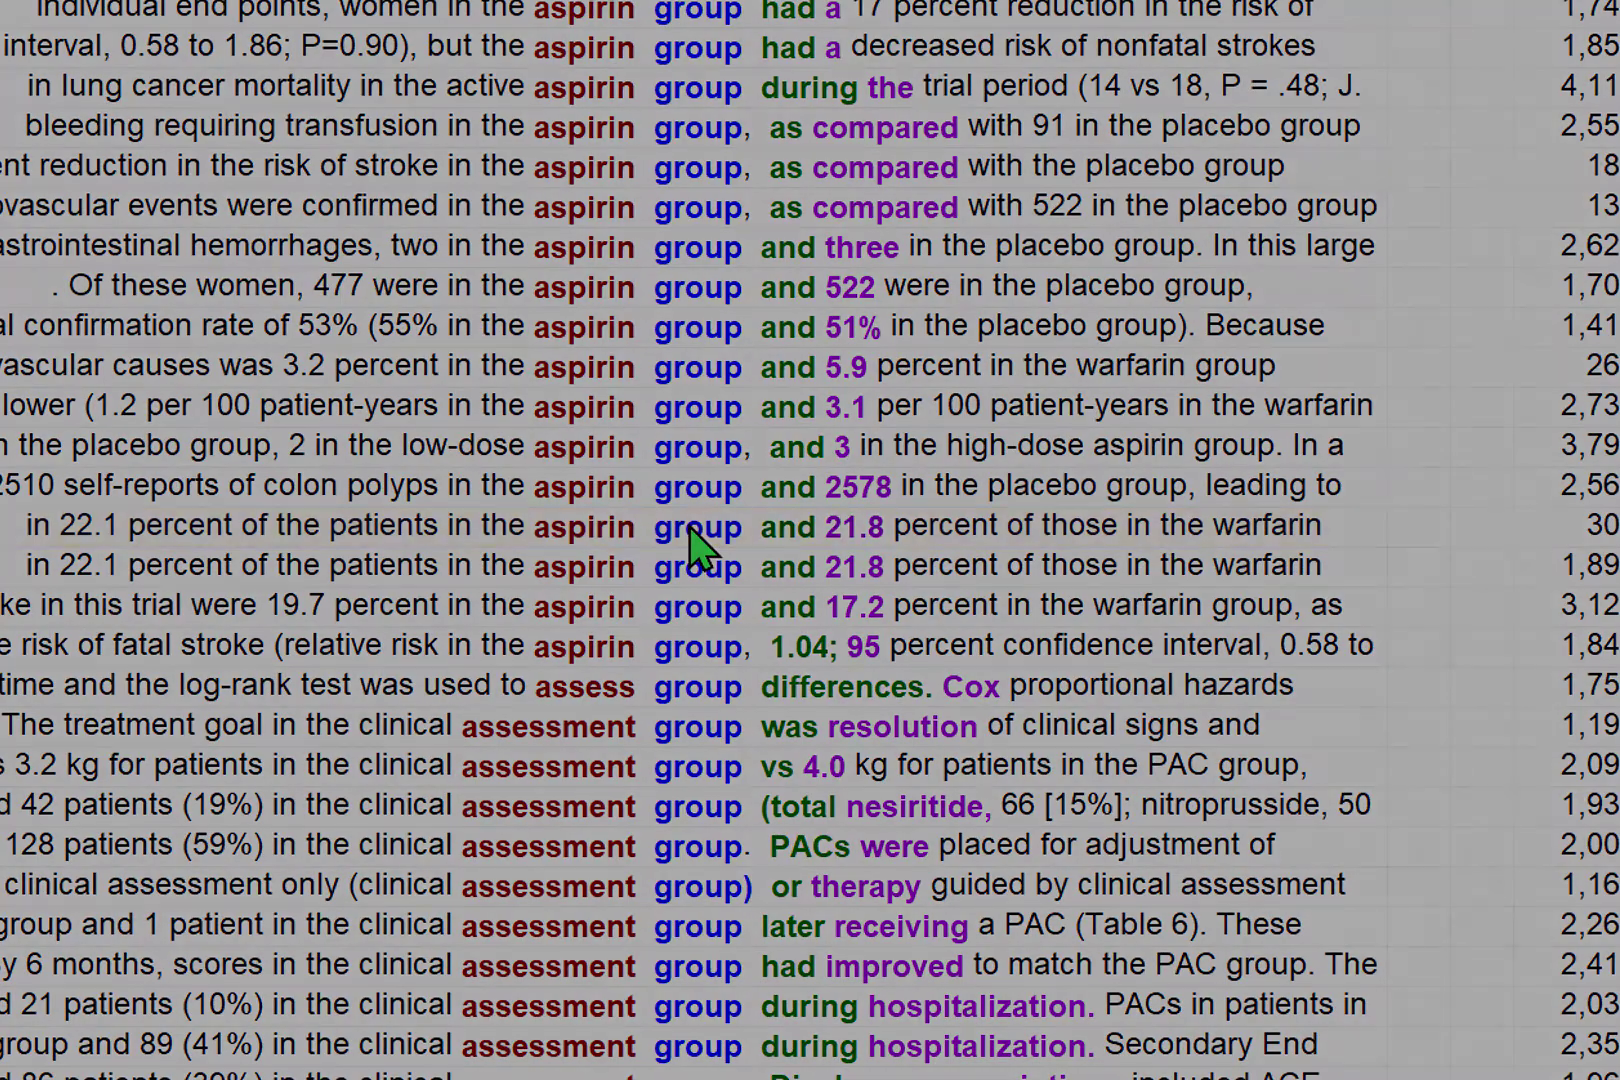
- Open an 'aspirin group' concordance line in its source text, with group highlighted
double_click(698, 527)
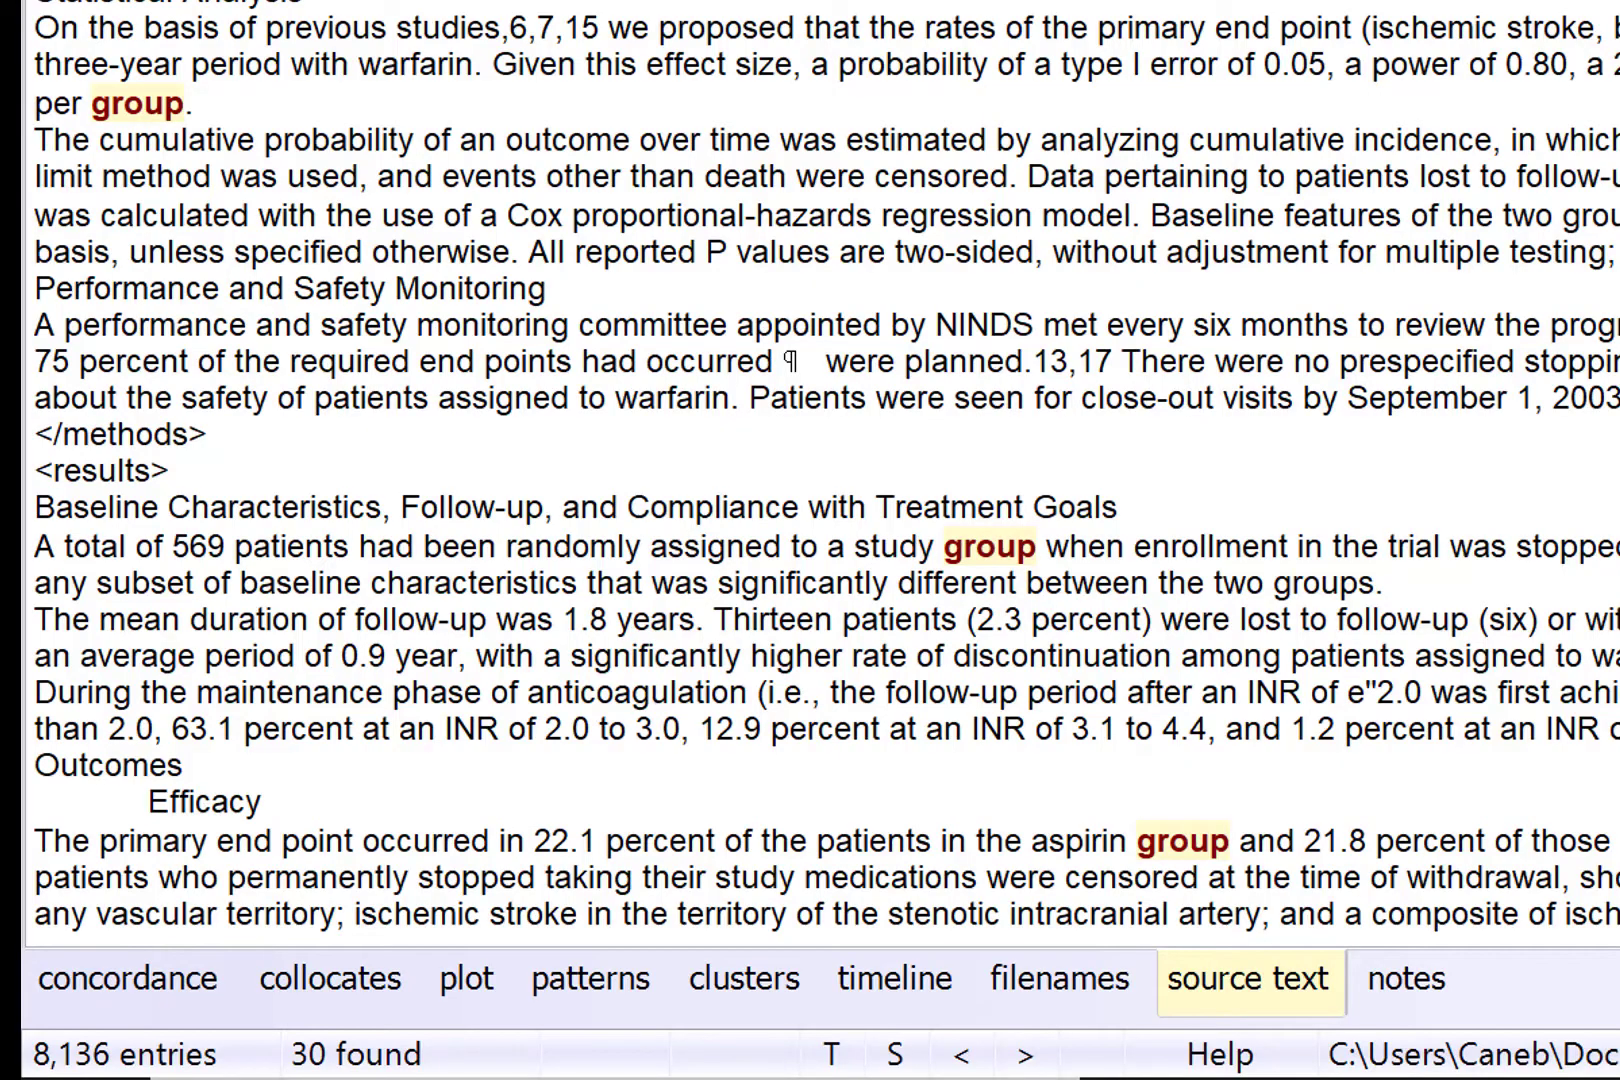